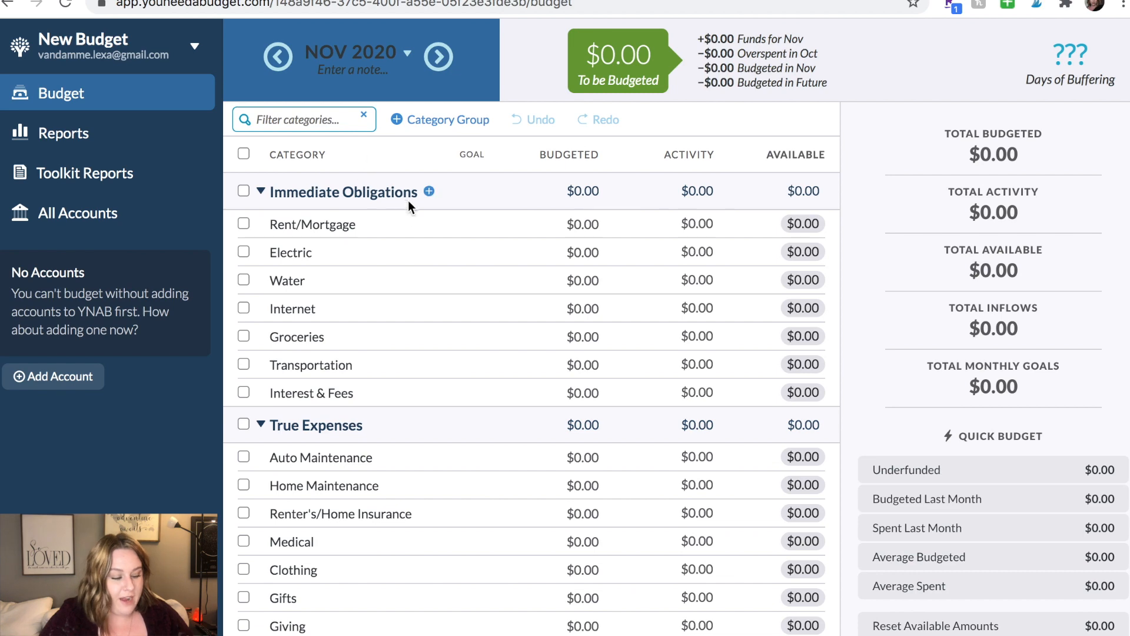
# Step: Look through the default category groups in the new budget, from Immediate Obligations to Just for Fun
pyautogui.scroll(-3, 486, 366)
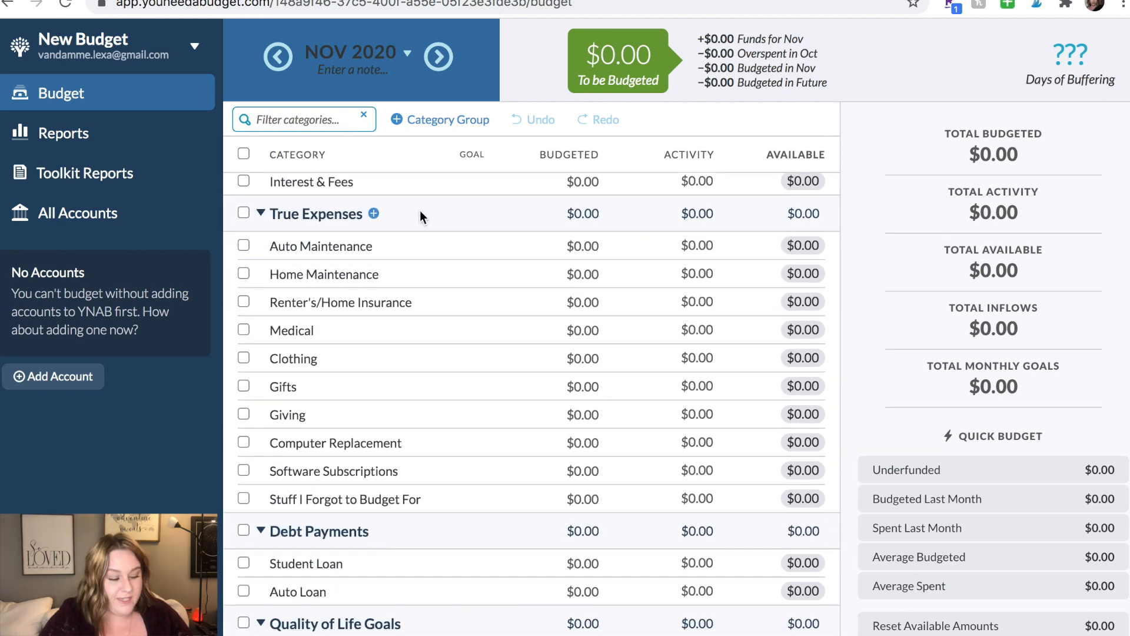
pyautogui.scroll(-3, 464, 512)
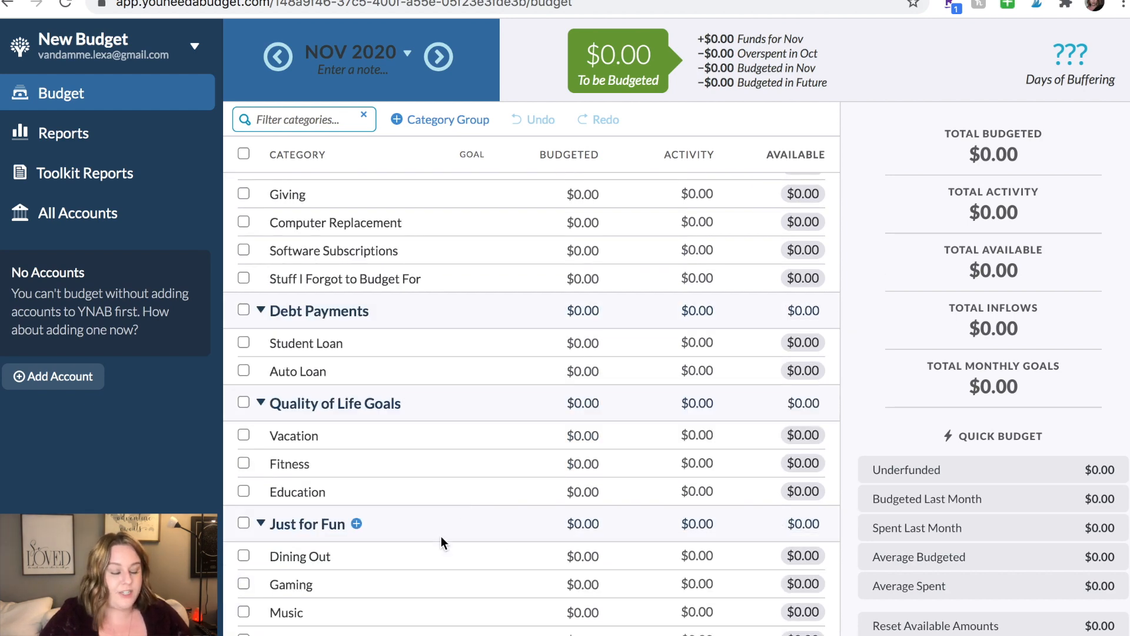
pyautogui.scroll(6, 442, 537)
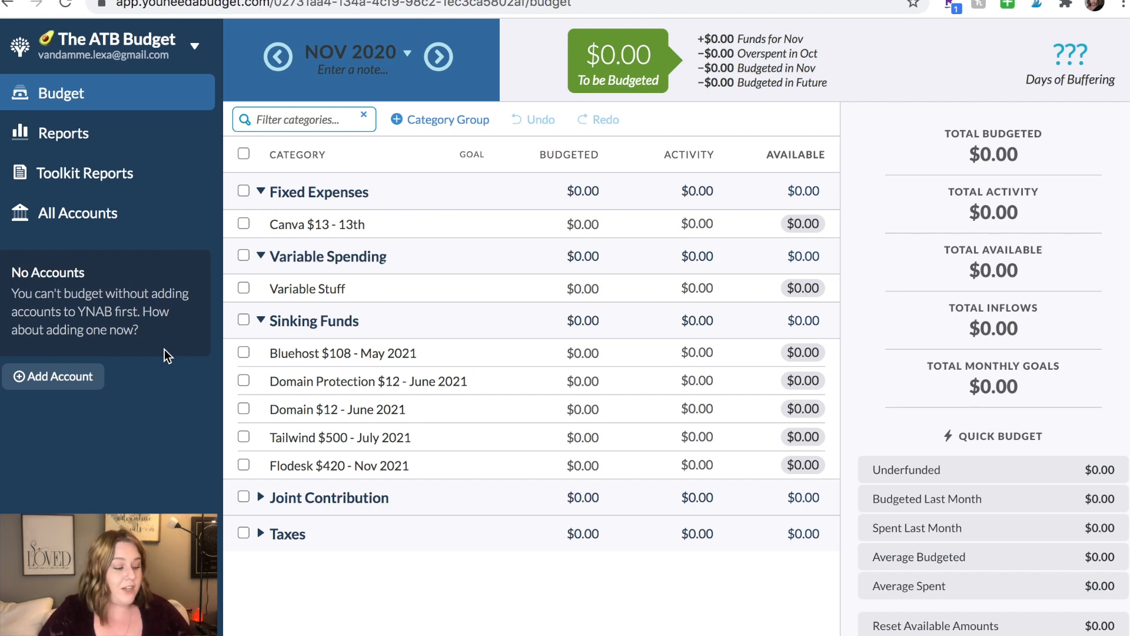
# Step: Add an unlinked checking account nicknamed ATB Checking with a current balance of 87.49
pyautogui.click(68, 377)
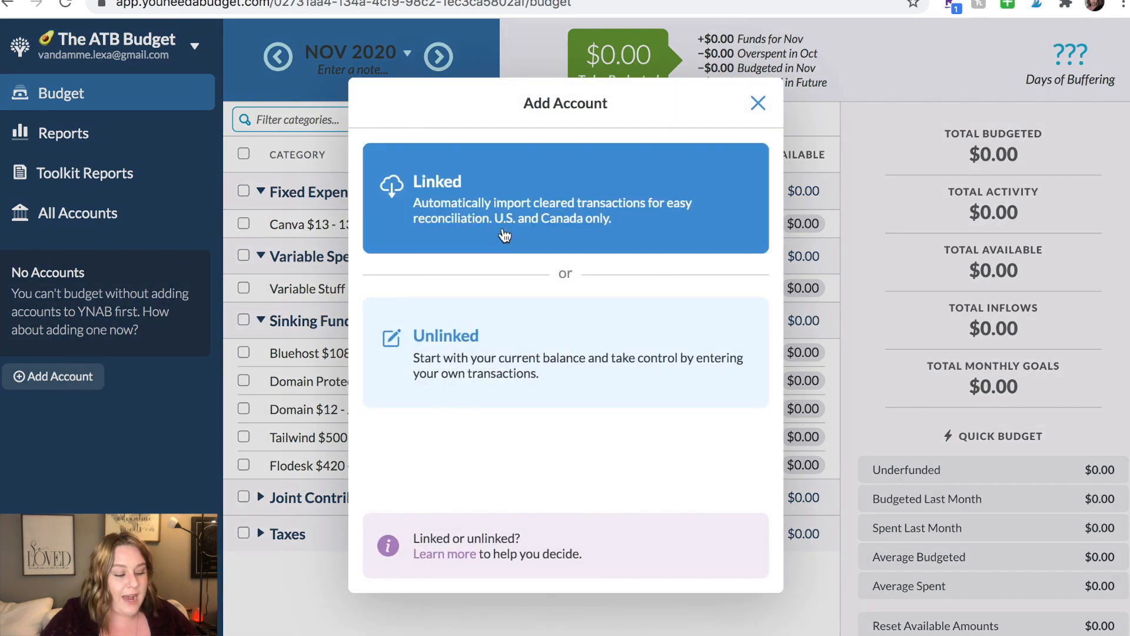
pyautogui.click(483, 347)
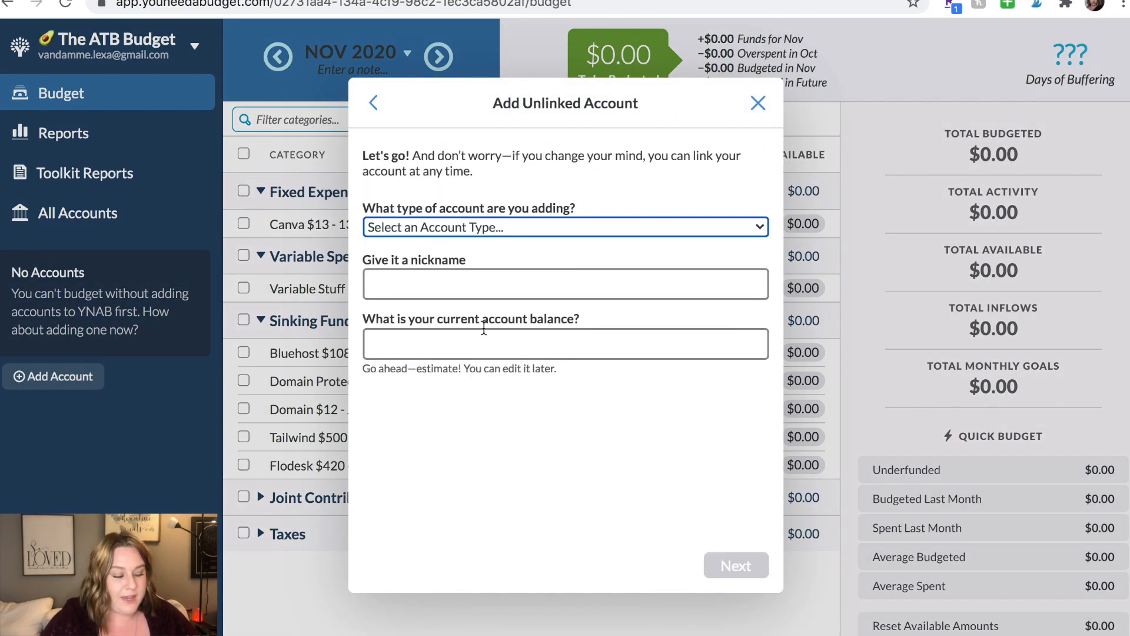
pyautogui.click(447, 226)
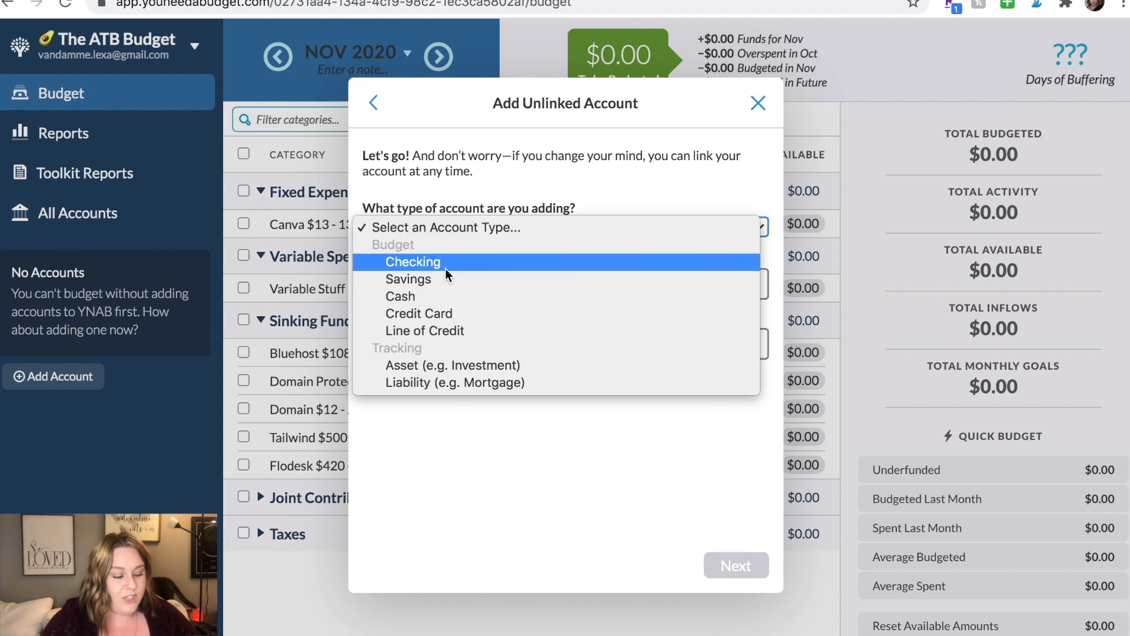
pyautogui.click(445, 262)
pyautogui.click(406, 282)
pyautogui.write('A')
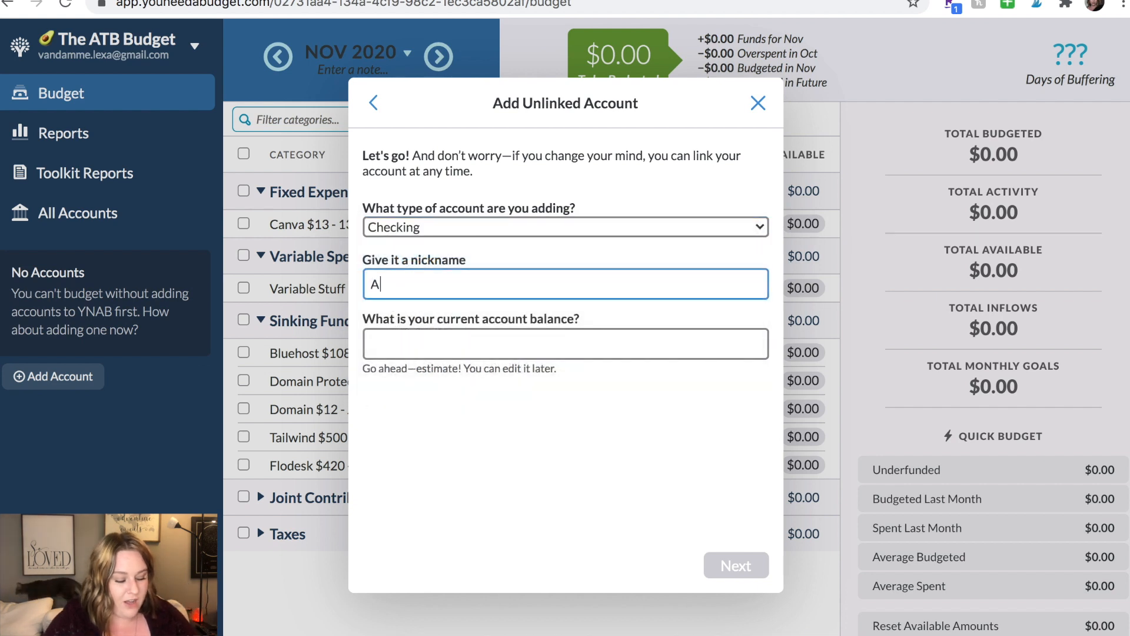
pyautogui.write('TB Checking')
pyautogui.click(412, 341)
pyautogui.write('87.49')
pyautogui.click(736, 565)
# Step: Add an unlinked savings account nicknamed ATB Savings with a current balance of 38.45
pyautogui.click(52, 334)
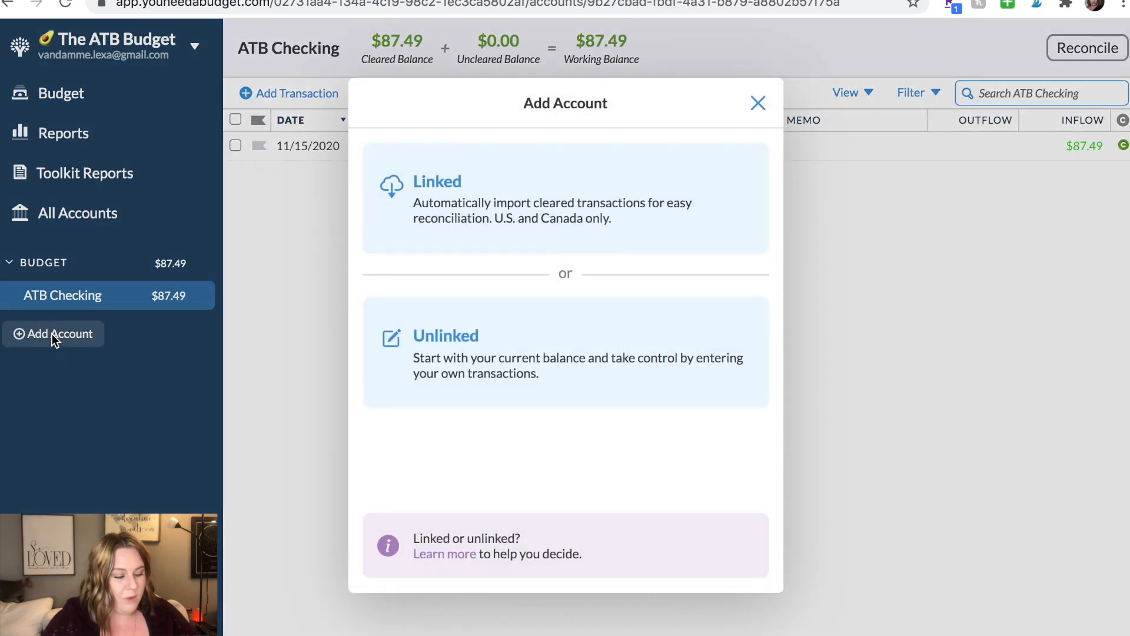
pyautogui.click(528, 386)
pyautogui.click(440, 220)
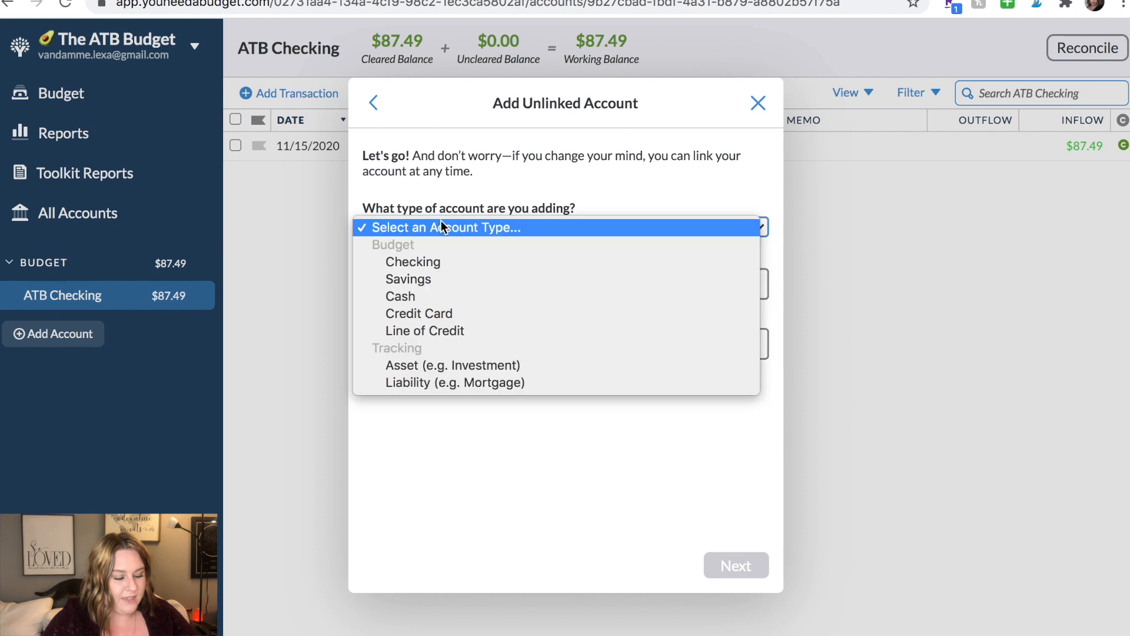
pyautogui.click(446, 279)
pyautogui.click(445, 280)
pyautogui.write('ATB Savings')
pyautogui.press('Tab')
pyautogui.write('38.45')
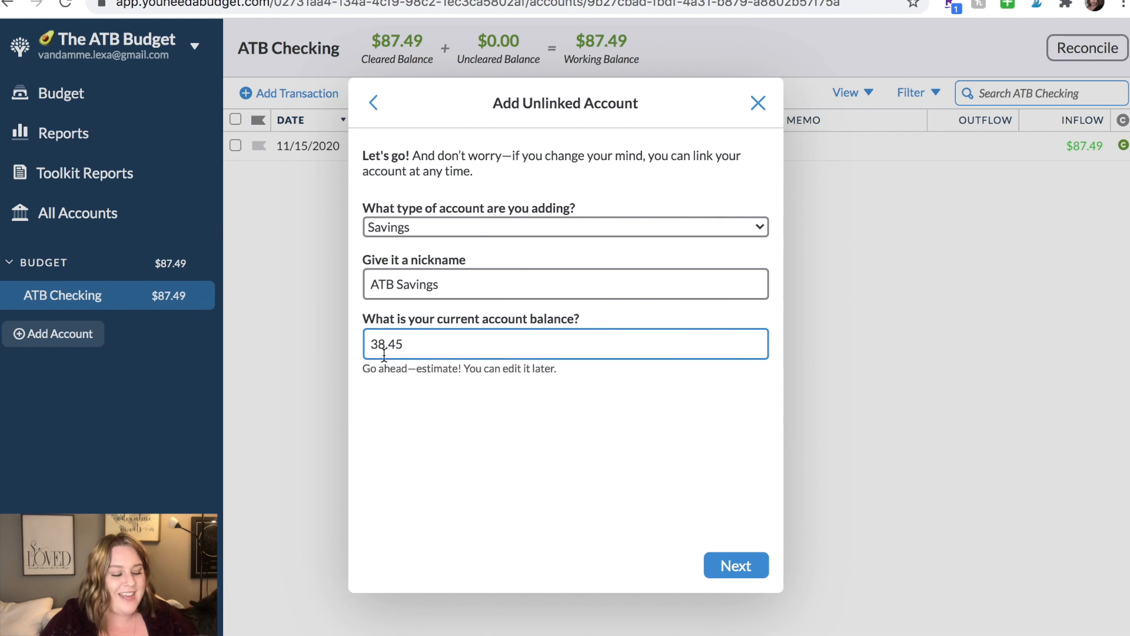
pyautogui.click(735, 566)
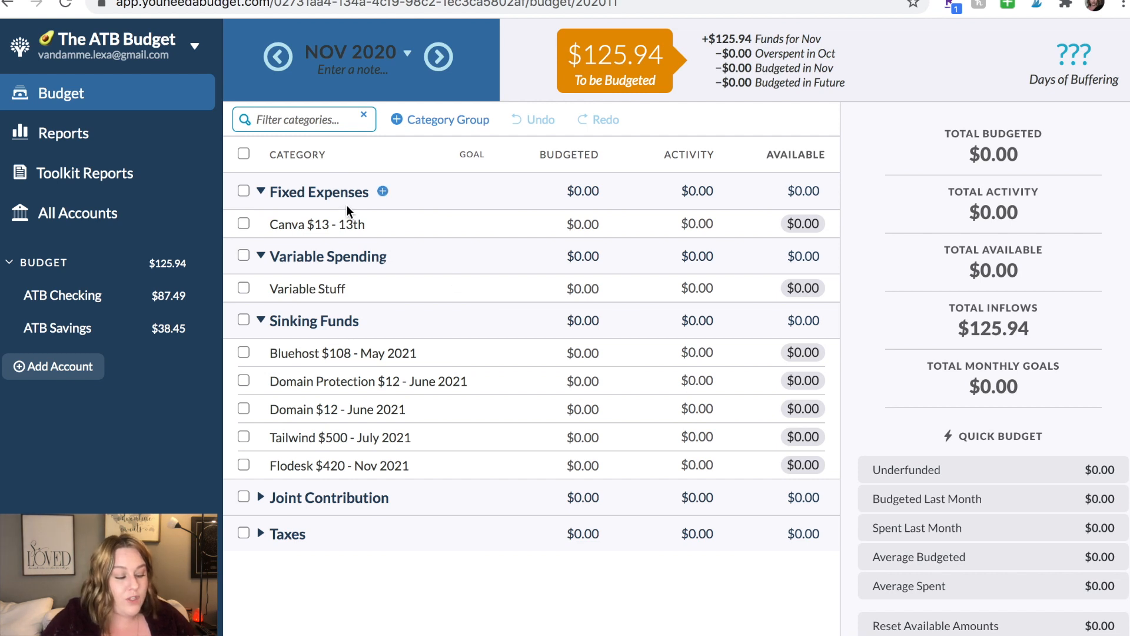
# Step: Create a monthly Needed For Spending goal of $13 due every 13th for the Canva category and save it
pyautogui.click(410, 228)
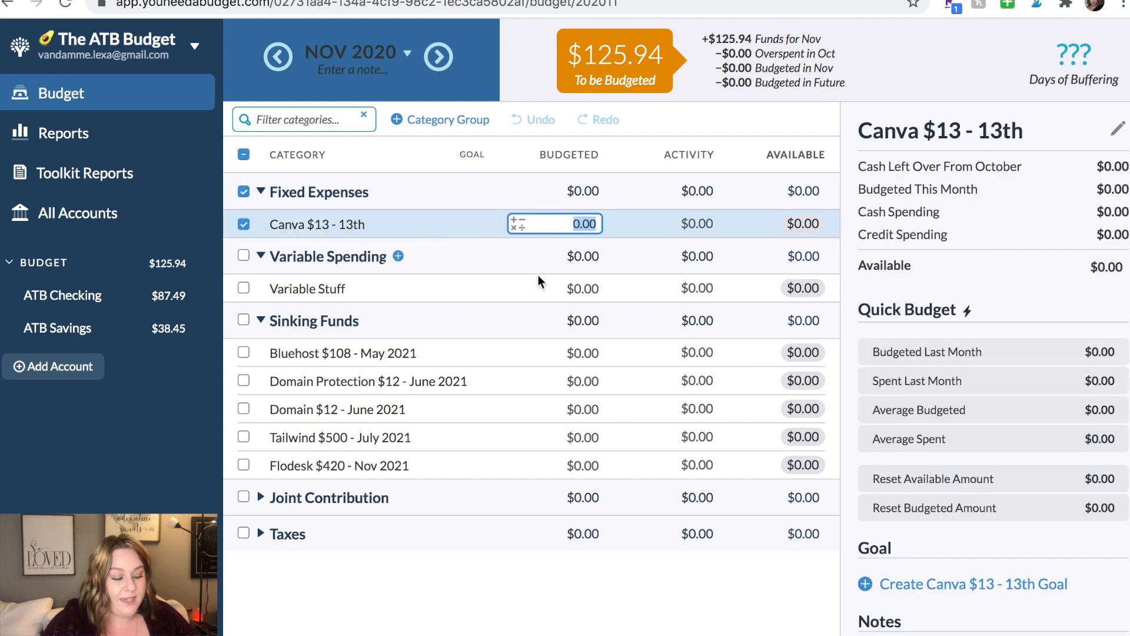
pyautogui.click(950, 585)
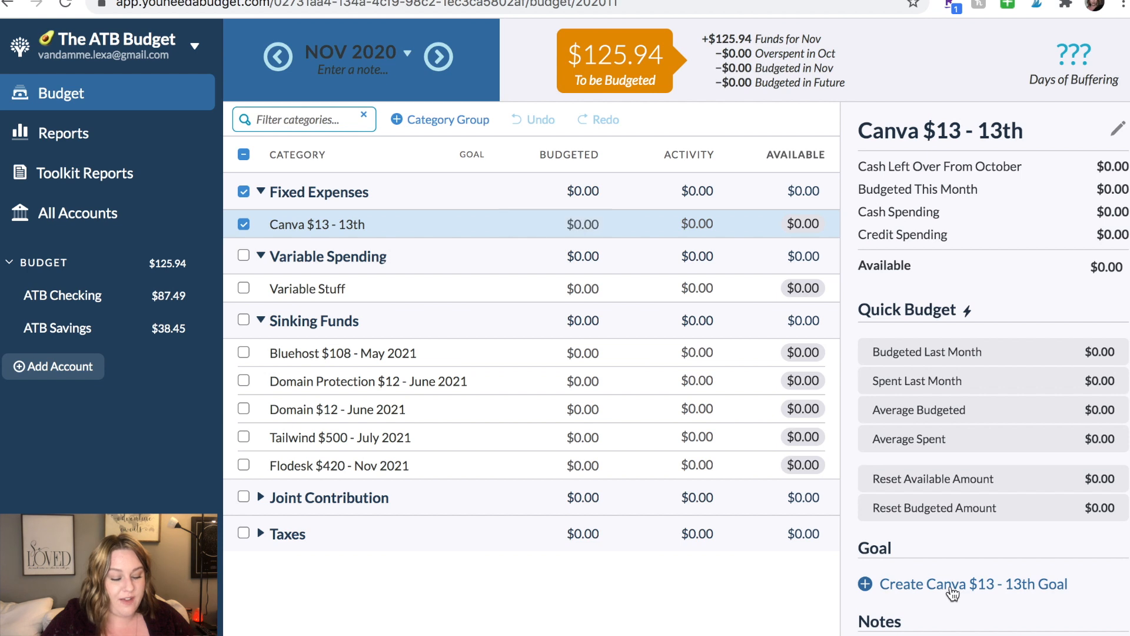
pyautogui.scroll(-3, 951, 584)
pyautogui.write('13')
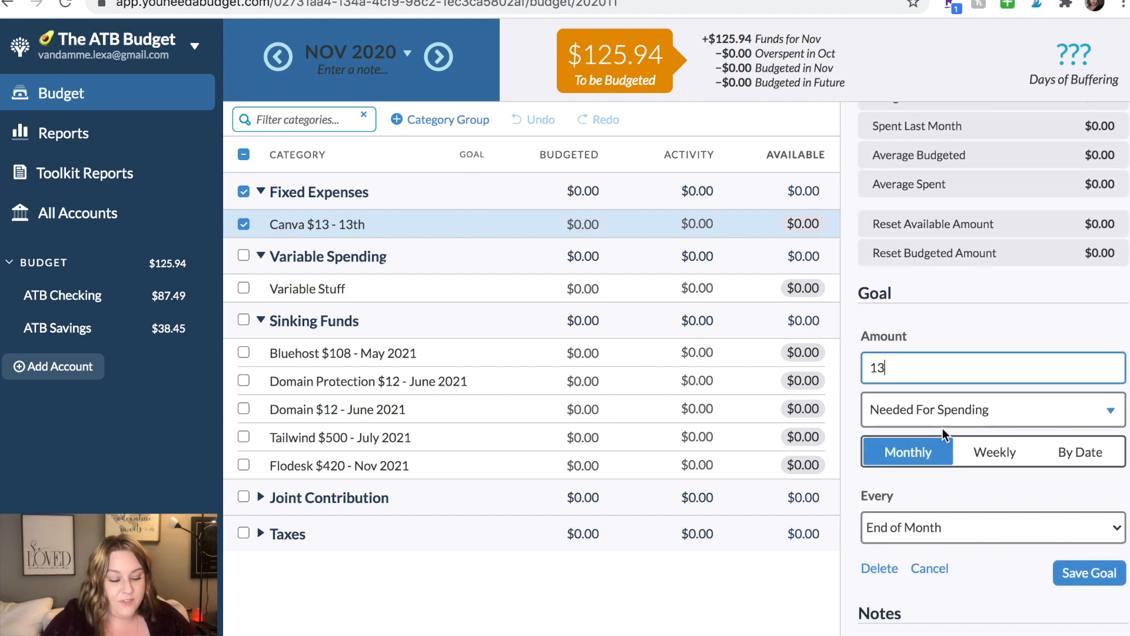
pyautogui.scroll(-3, 942, 435)
pyautogui.click(962, 397)
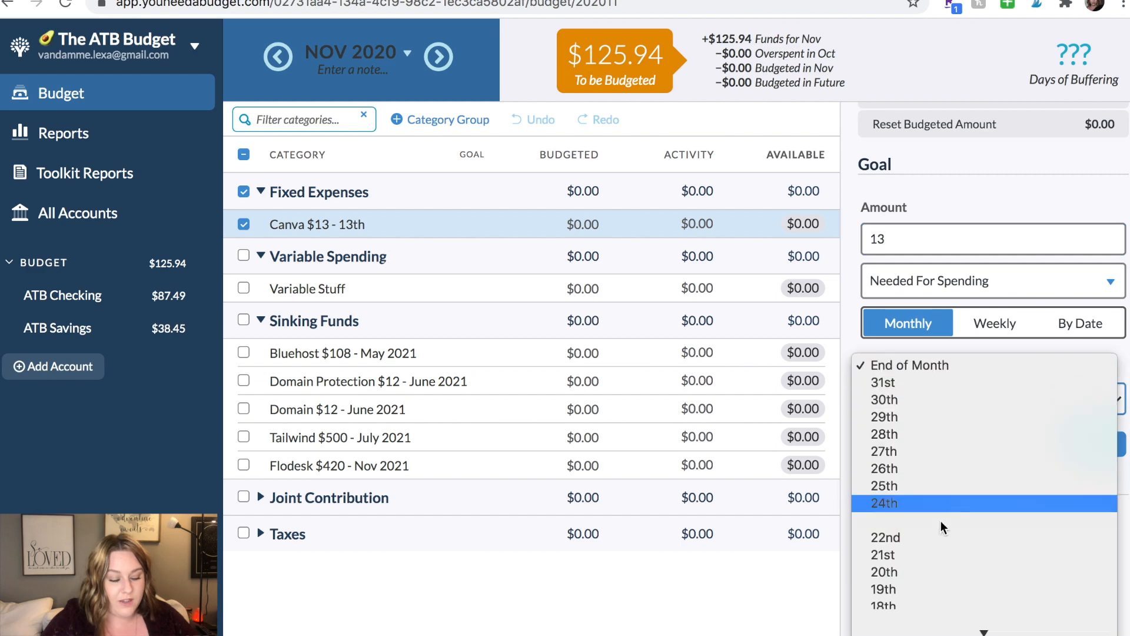
pyautogui.click(936, 424)
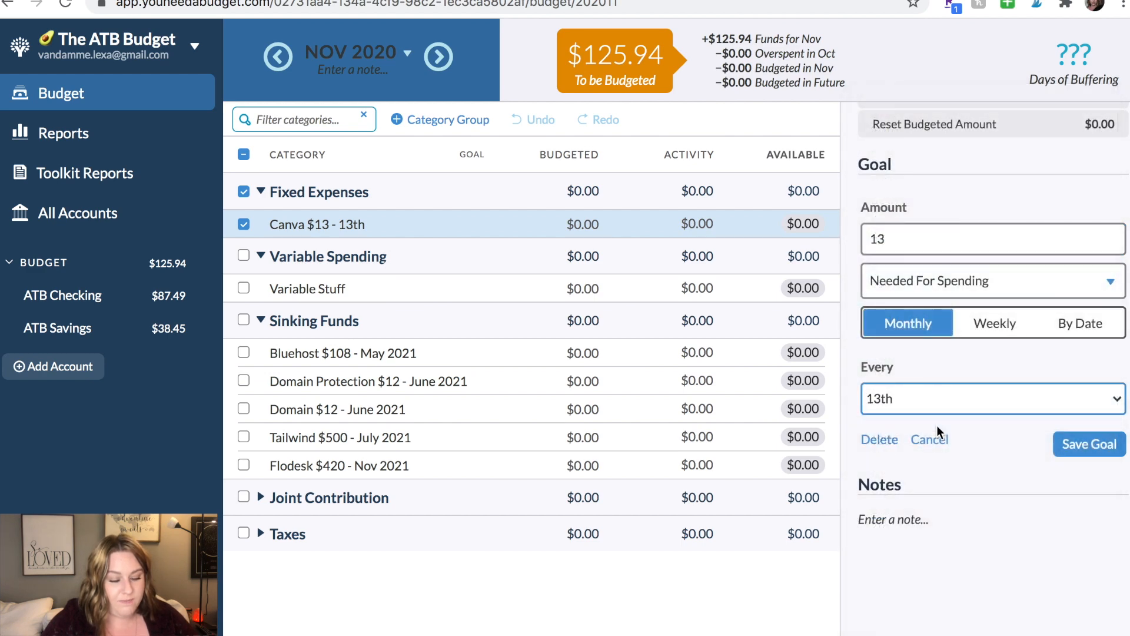
pyautogui.click(1084, 446)
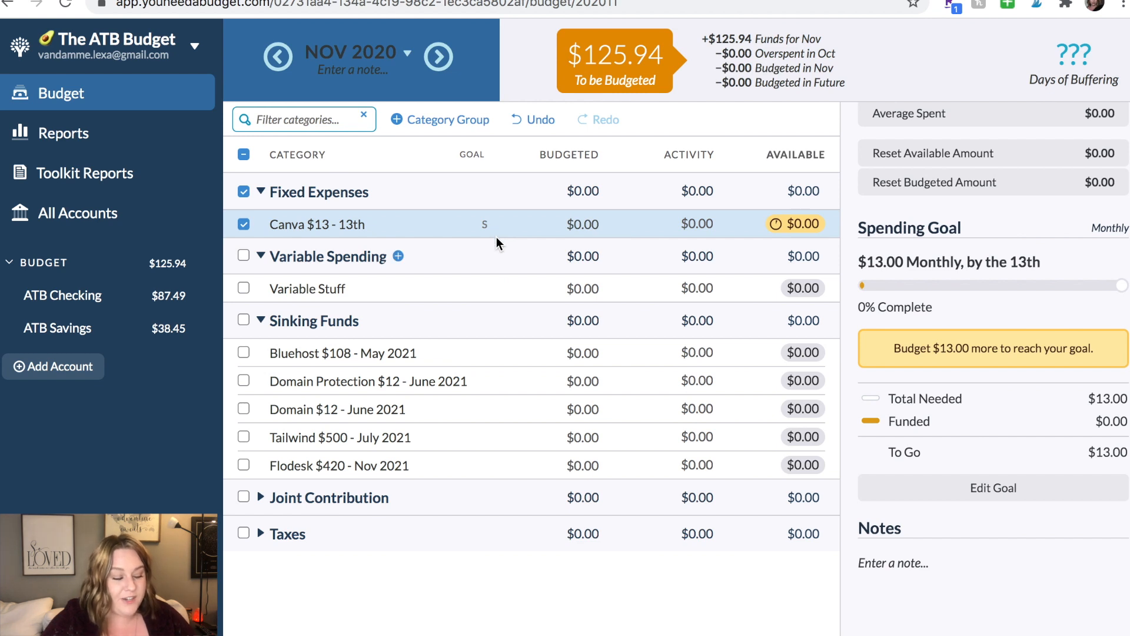
# Step: Create and save a Target Savings Balance goal of $108 by May 2021 for the Bluehost sinking fund
pyautogui.click(455, 295)
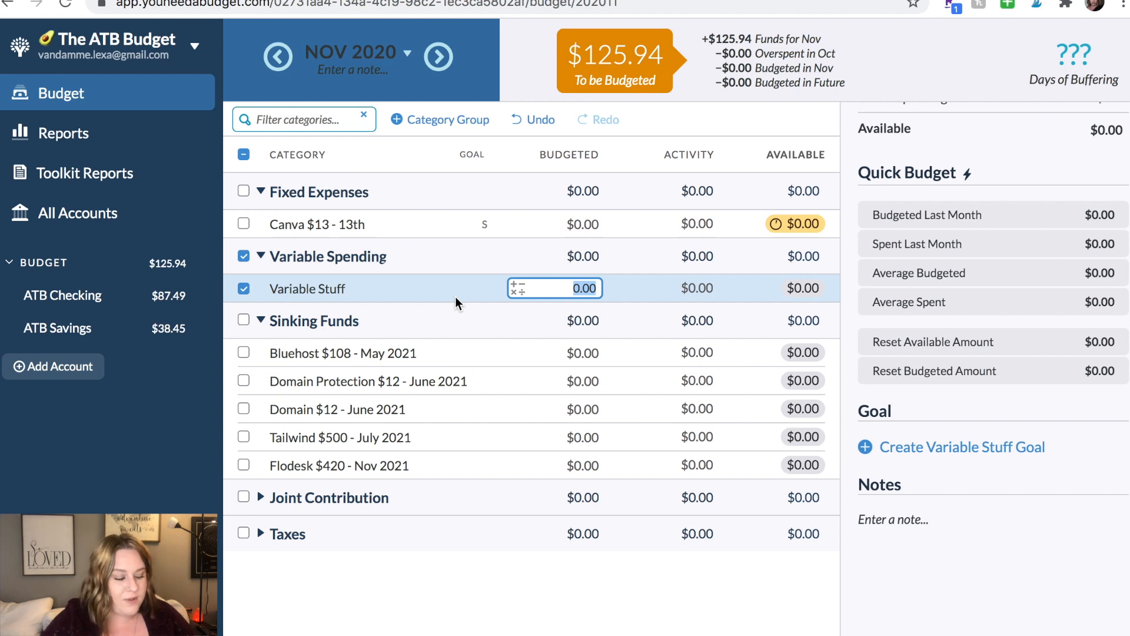
pyautogui.click(460, 355)
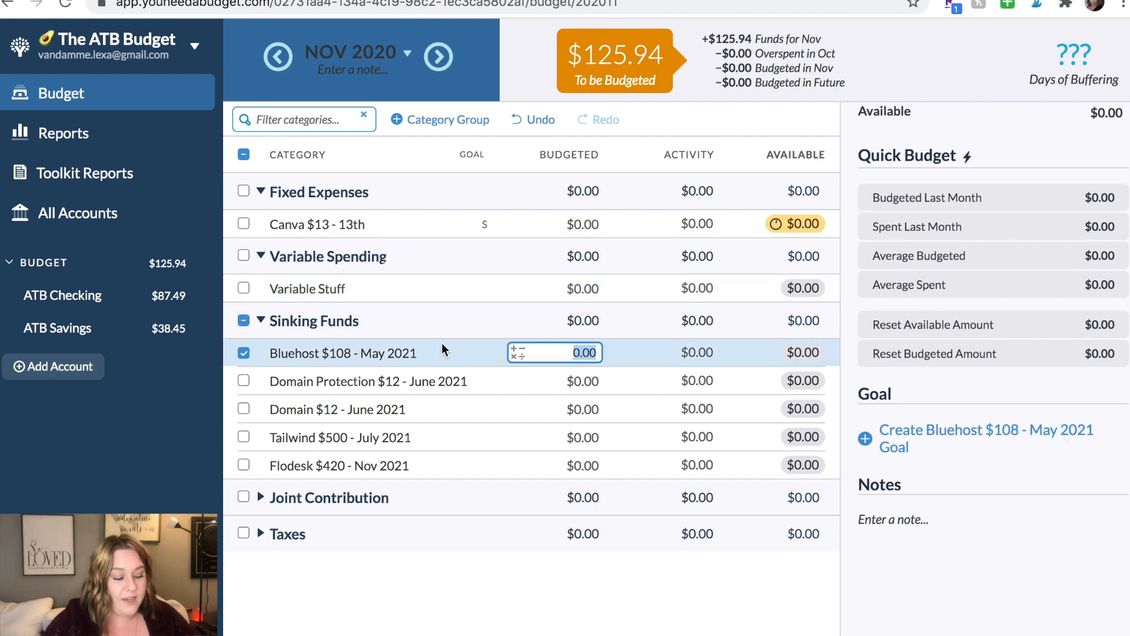
pyautogui.click(891, 449)
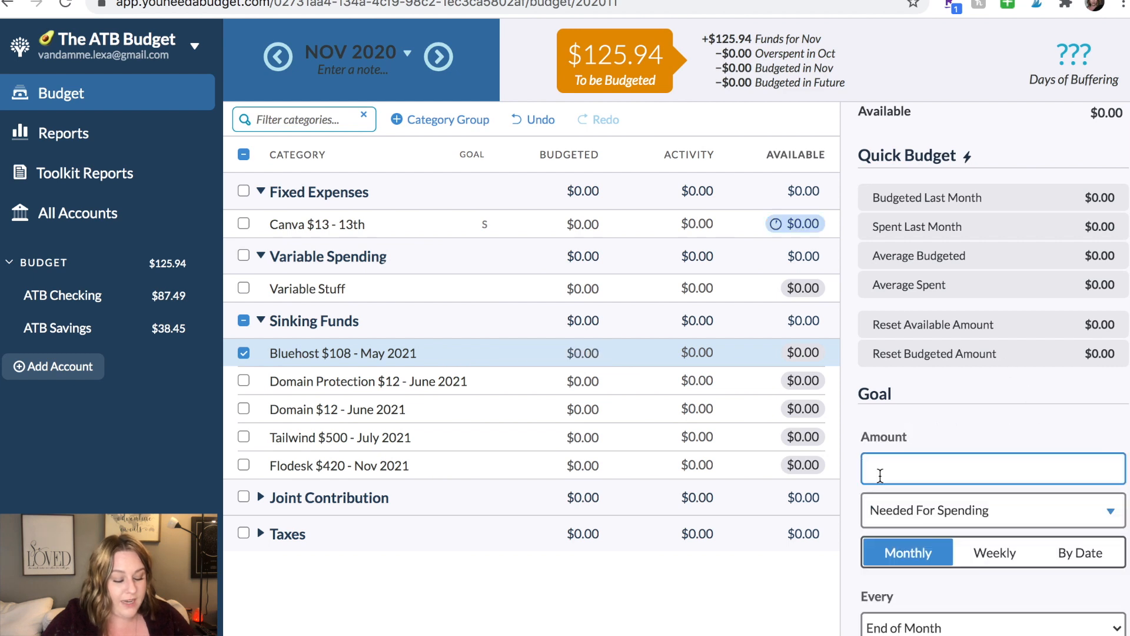
pyautogui.write('108')
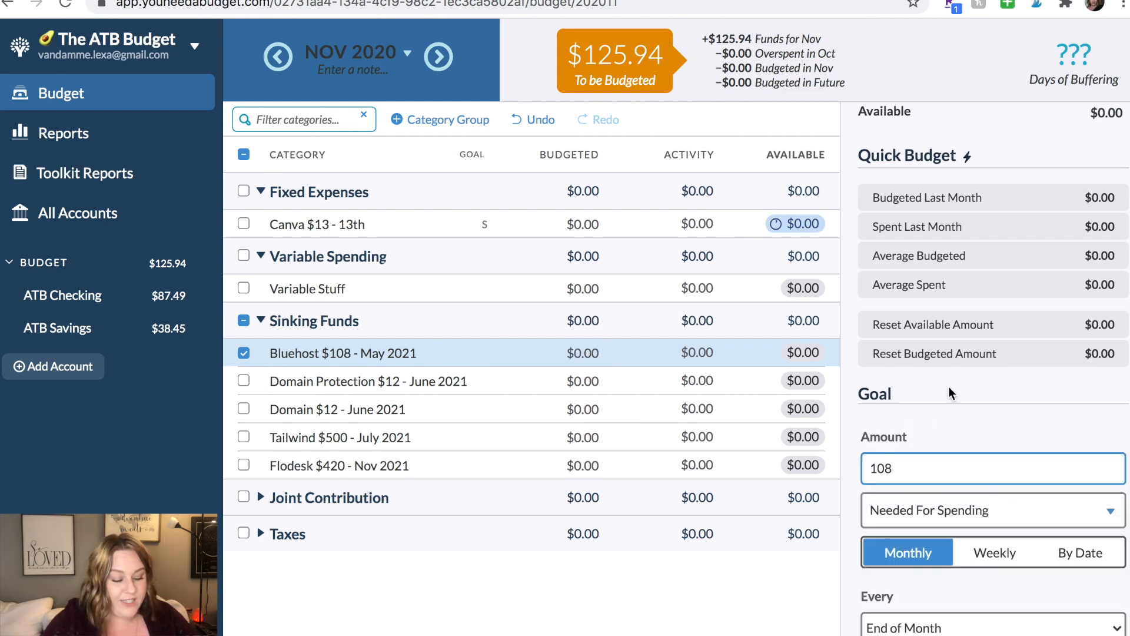
pyautogui.scroll(-2, 944, 392)
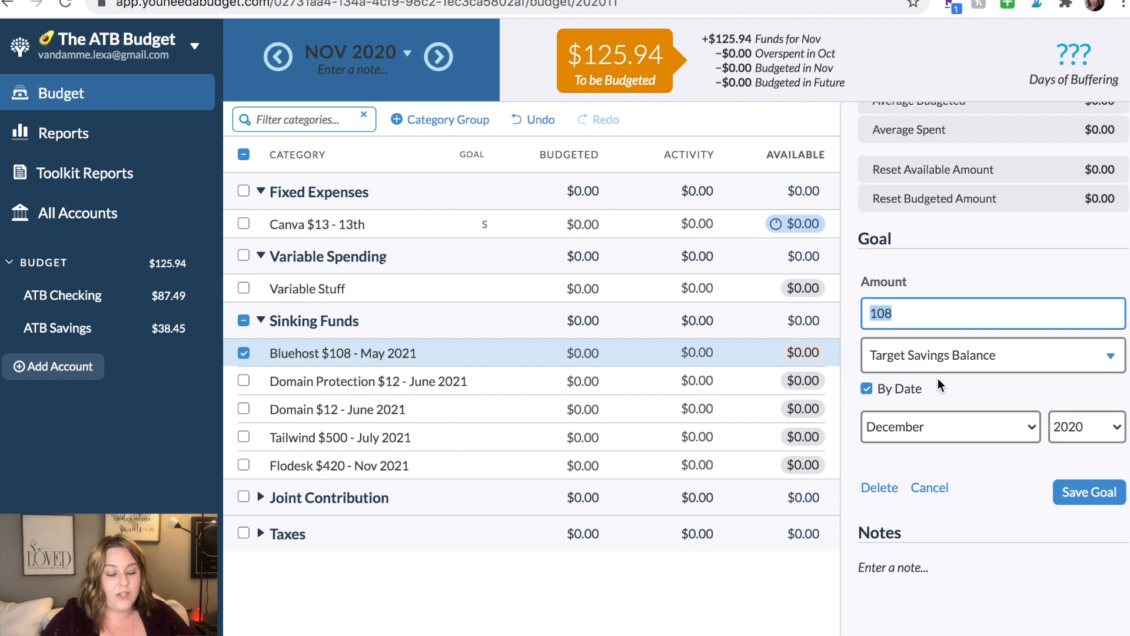
pyautogui.scroll(-1, 938, 380)
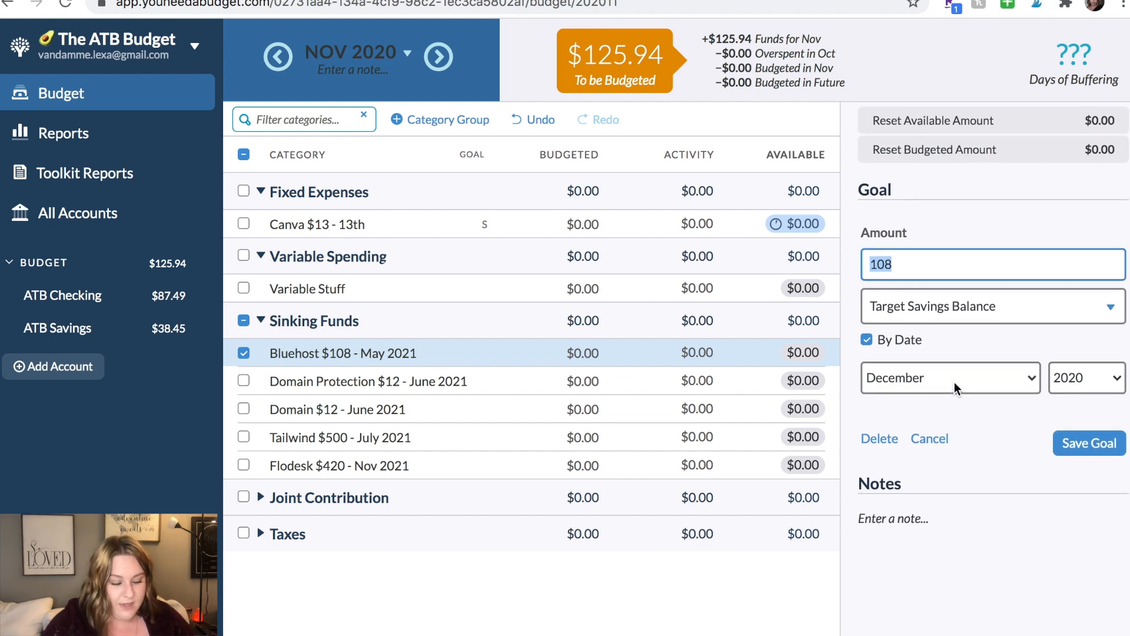
pyautogui.click(954, 383)
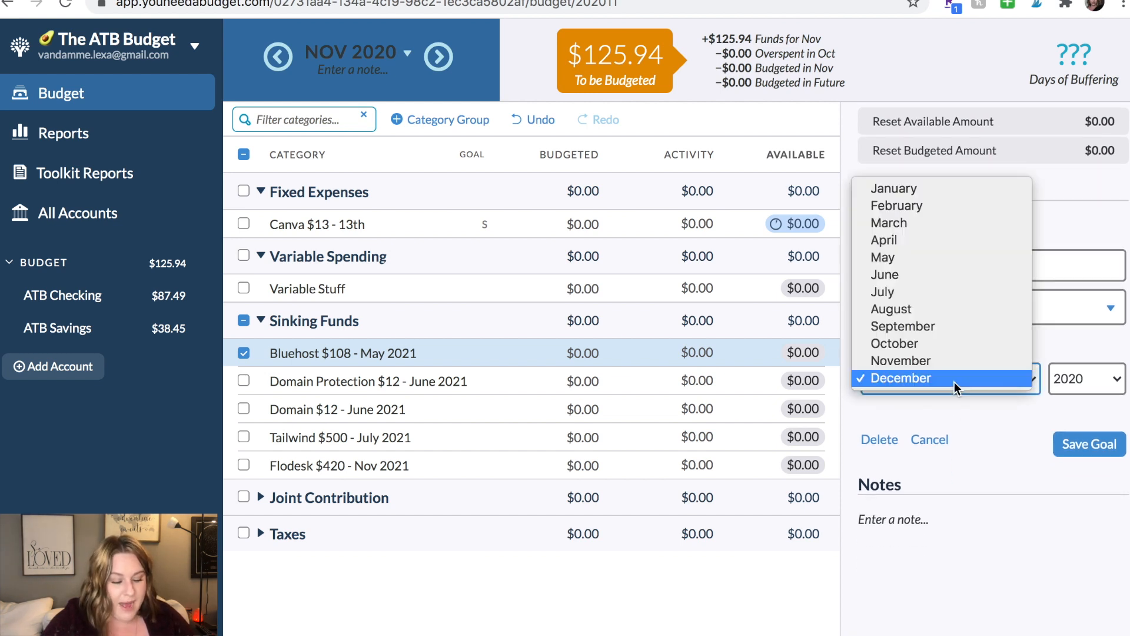
pyautogui.click(944, 259)
pyautogui.click(1079, 376)
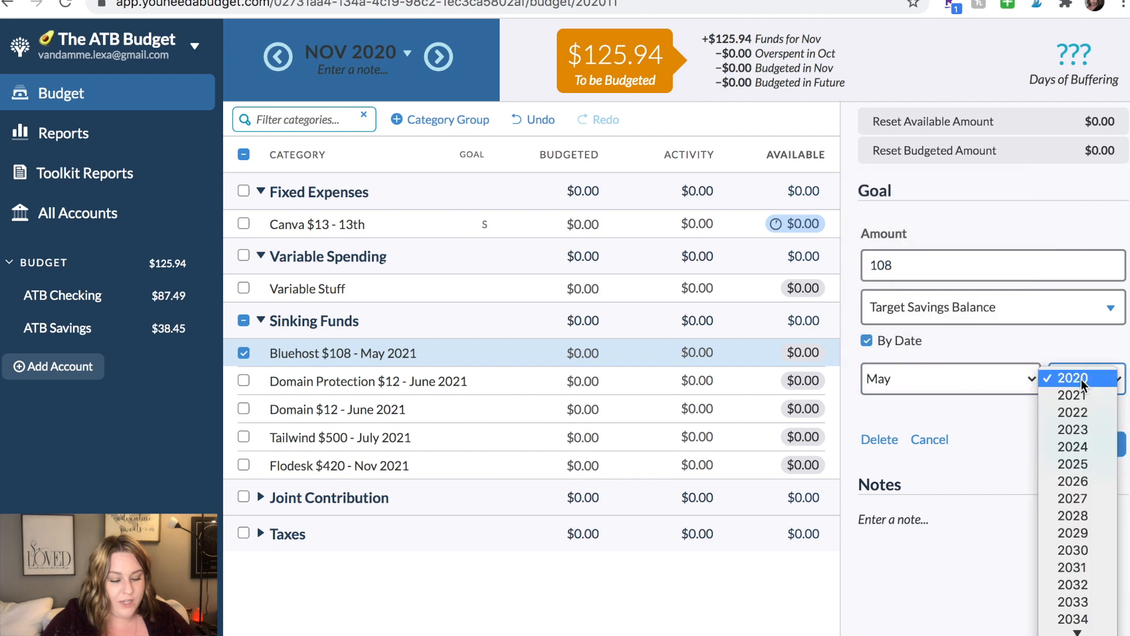
pyautogui.click(1081, 394)
pyautogui.click(1099, 444)
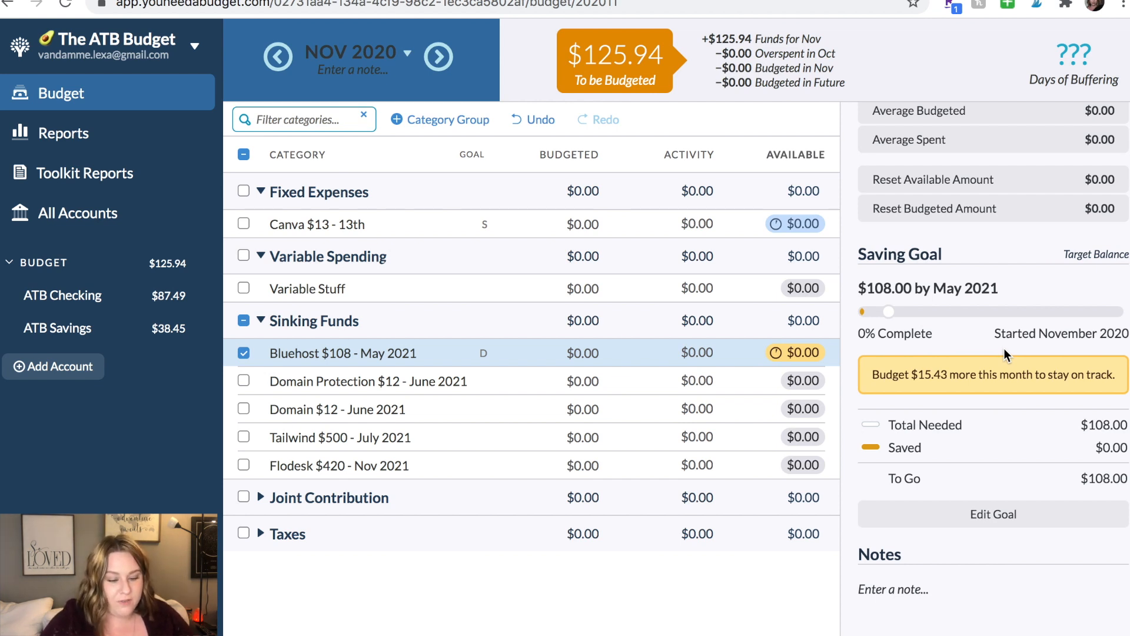
pyautogui.scroll(3, 1004, 348)
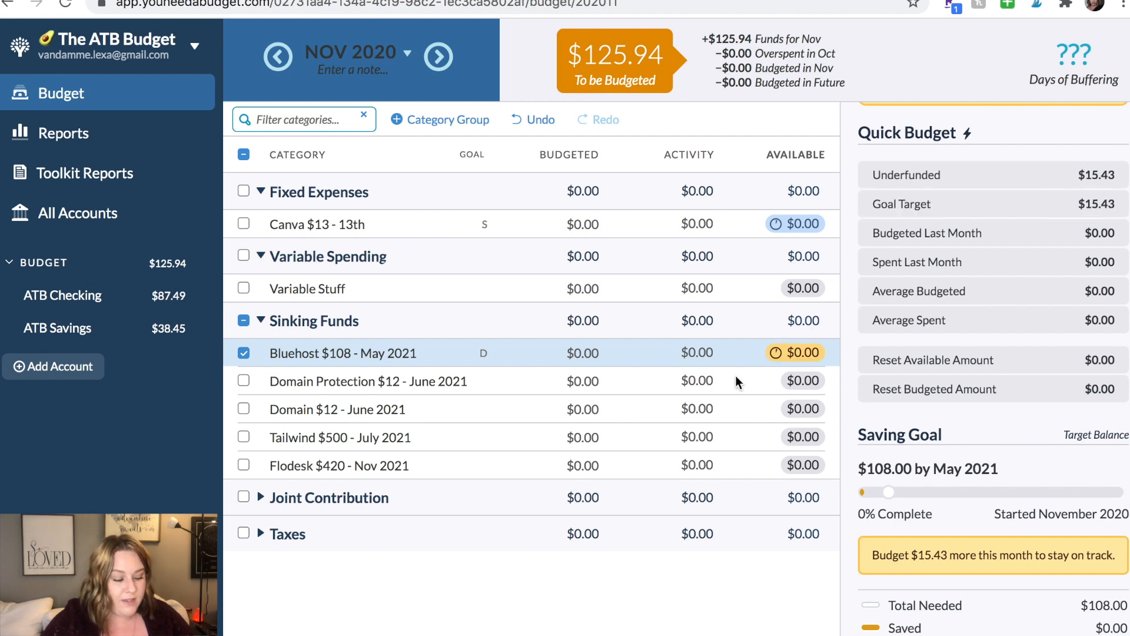
# Step: Create and save a Target Savings Balance goal of $12 by June 2021 for the Domain Protection sinking fund
pyautogui.click(480, 382)
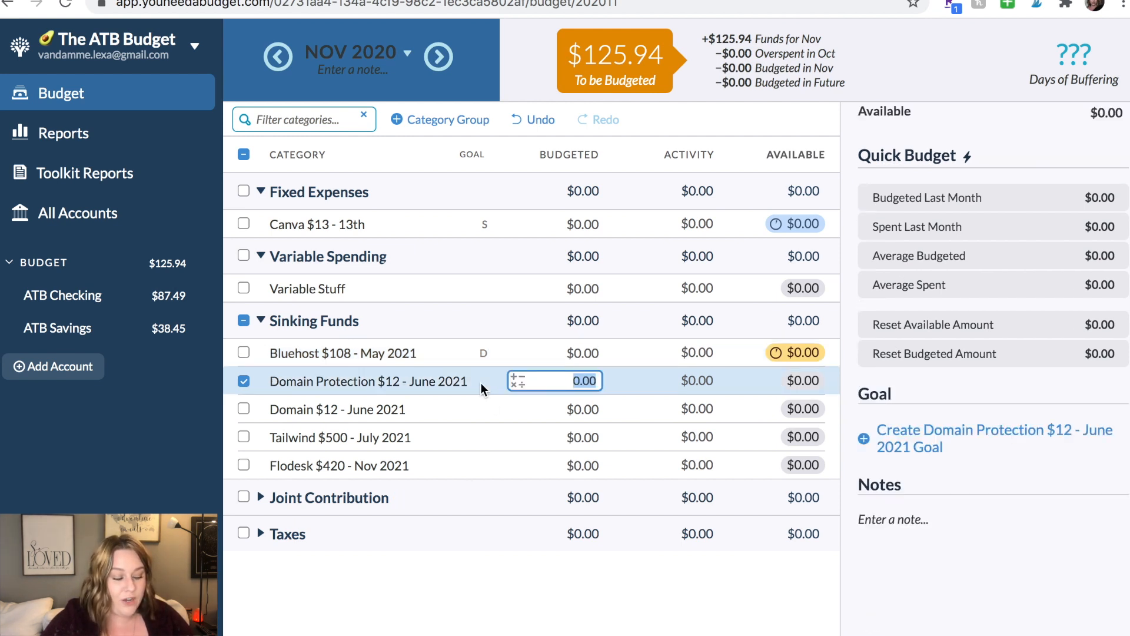
pyautogui.click(942, 435)
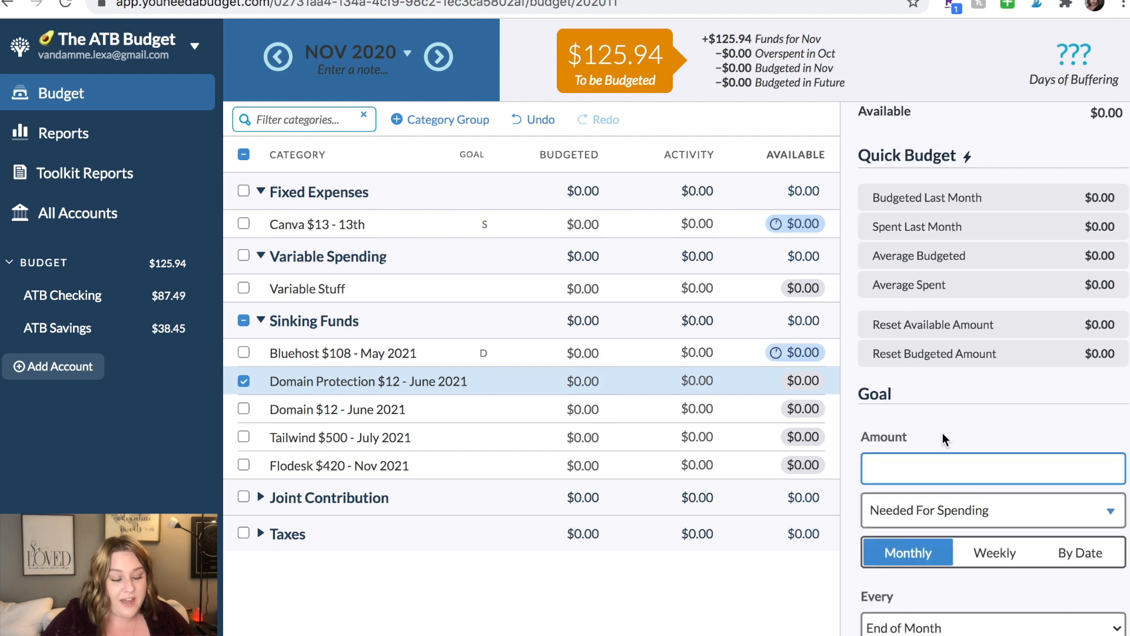
pyautogui.scroll(-3, 941, 433)
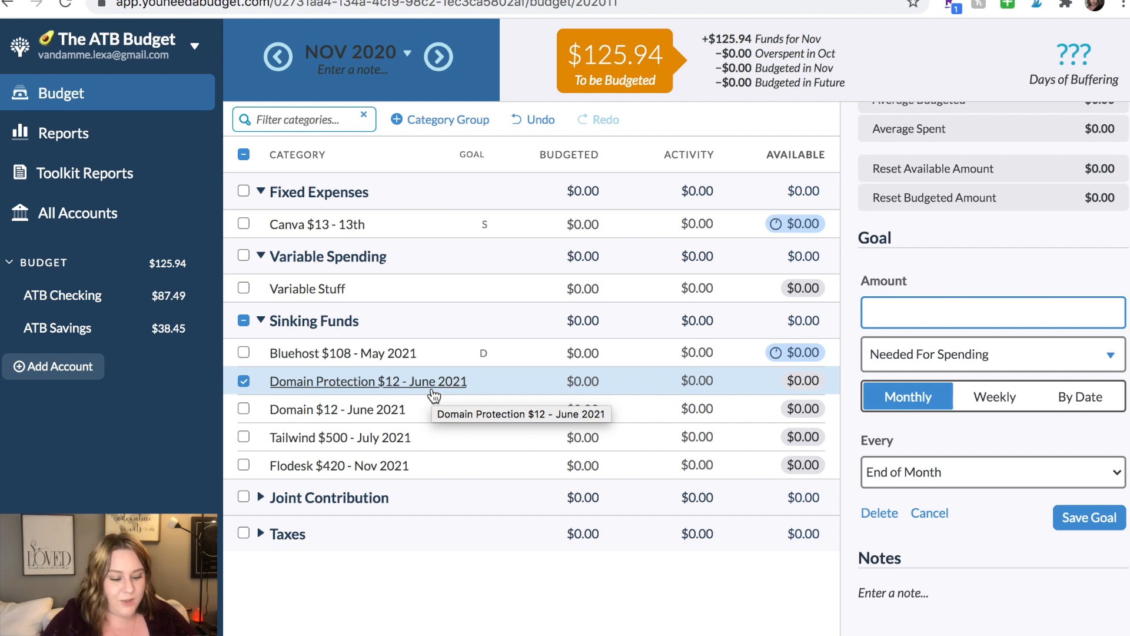
pyautogui.write('12')
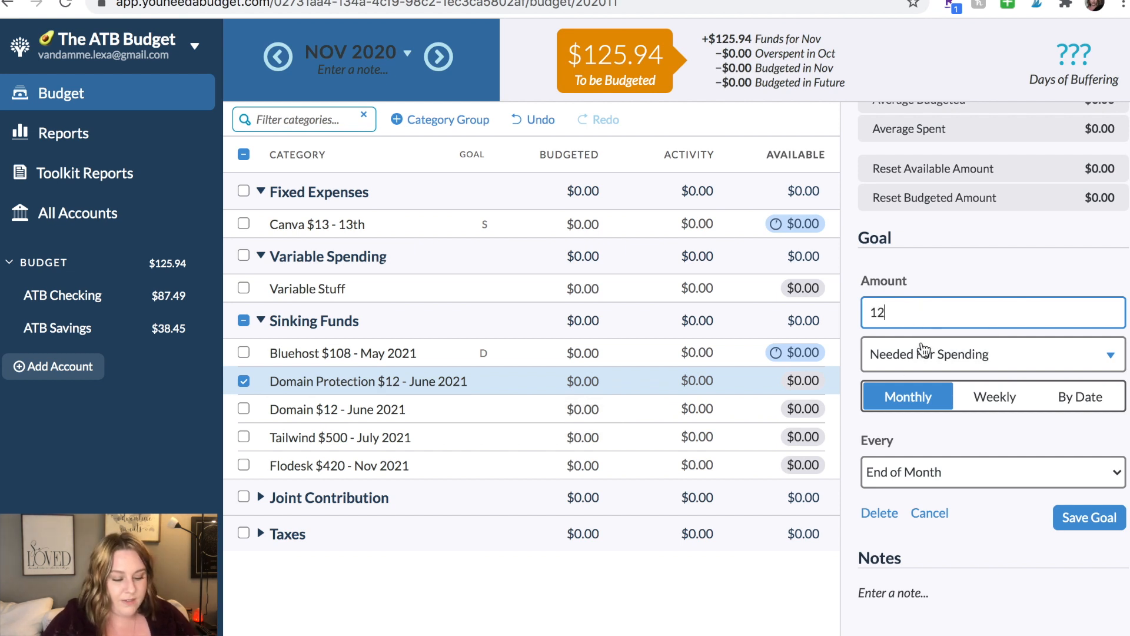
pyautogui.click(922, 348)
pyautogui.click(945, 491)
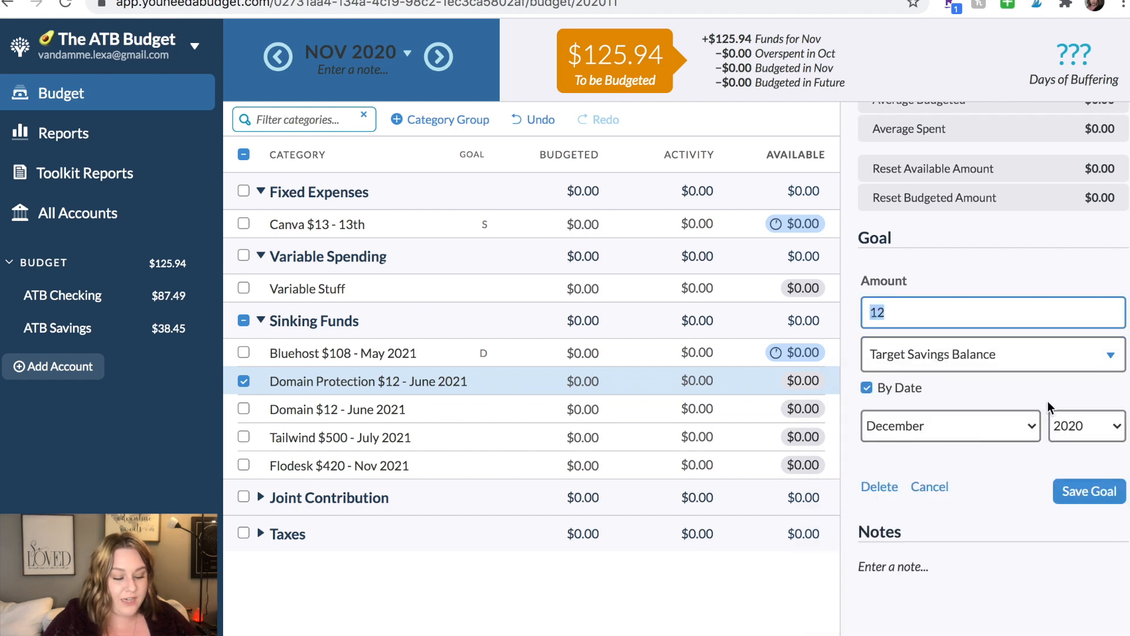
pyautogui.click(974, 427)
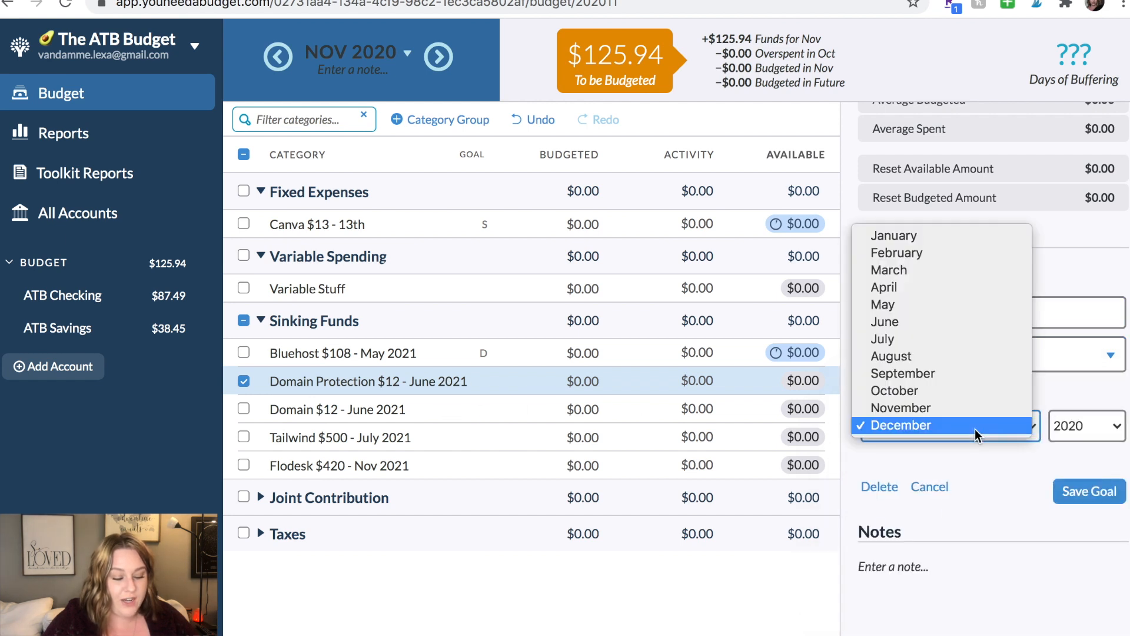
pyautogui.click(966, 321)
pyautogui.click(1081, 425)
pyautogui.click(1082, 441)
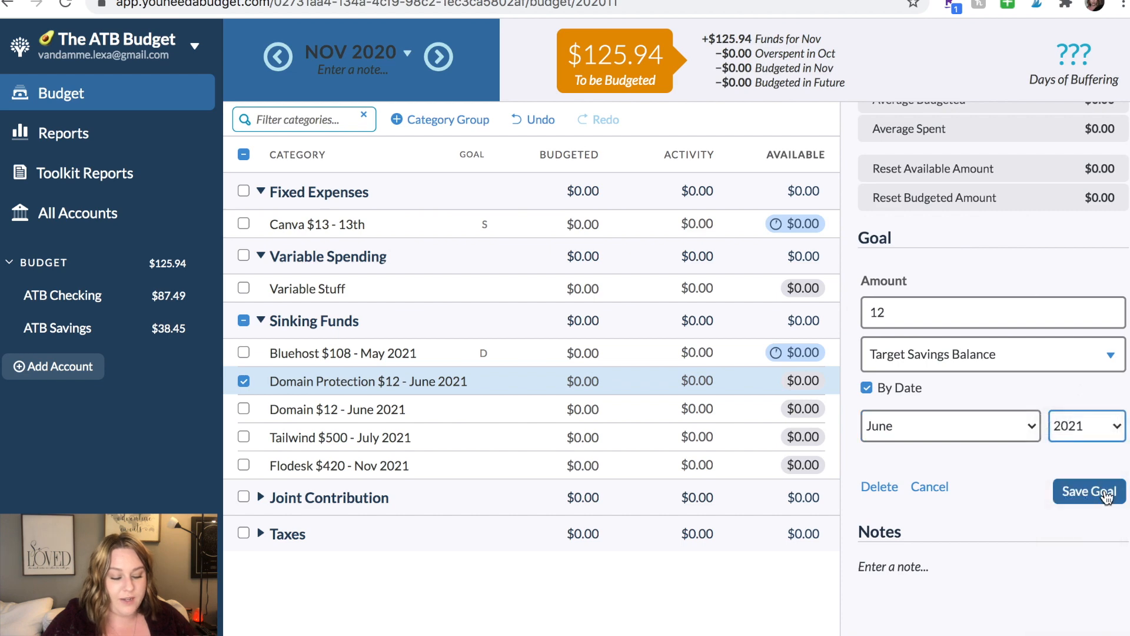
pyautogui.click(1099, 491)
pyautogui.scroll(3, 1007, 289)
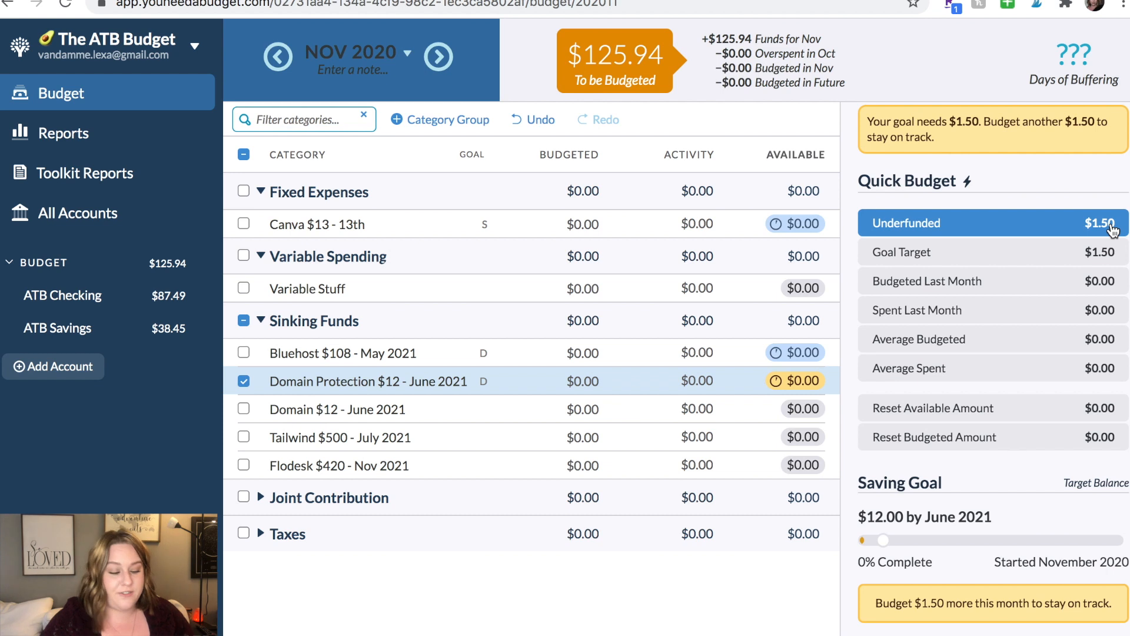
# Step: Create and save a Target Savings Balance goal of $12 by June 2021 for the Domain sinking fund
pyautogui.click(498, 401)
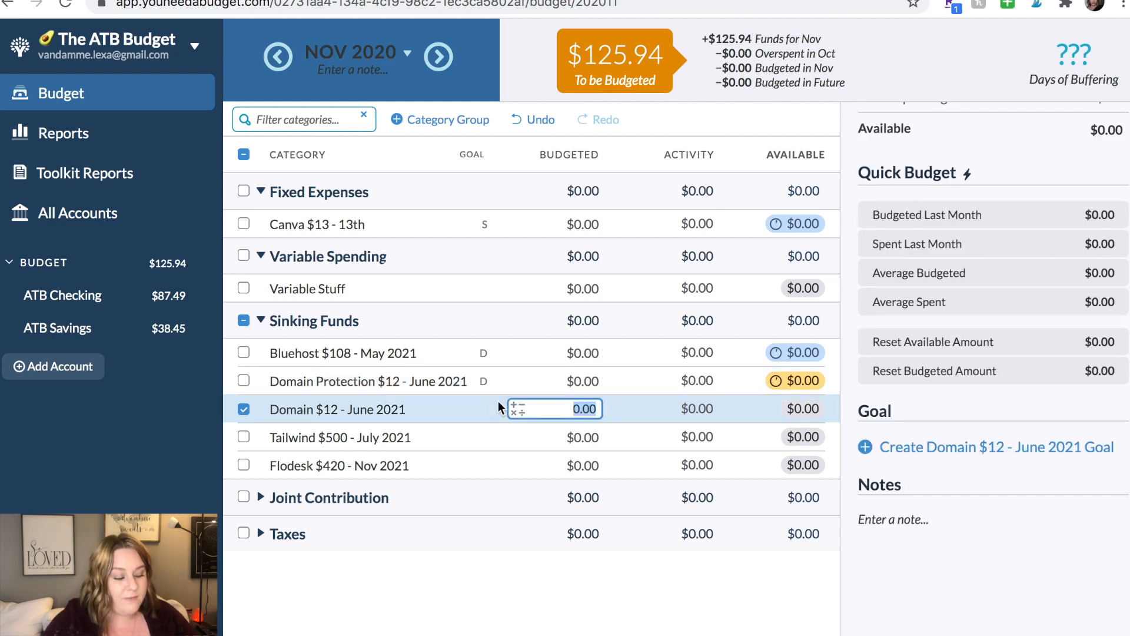
pyautogui.click(861, 447)
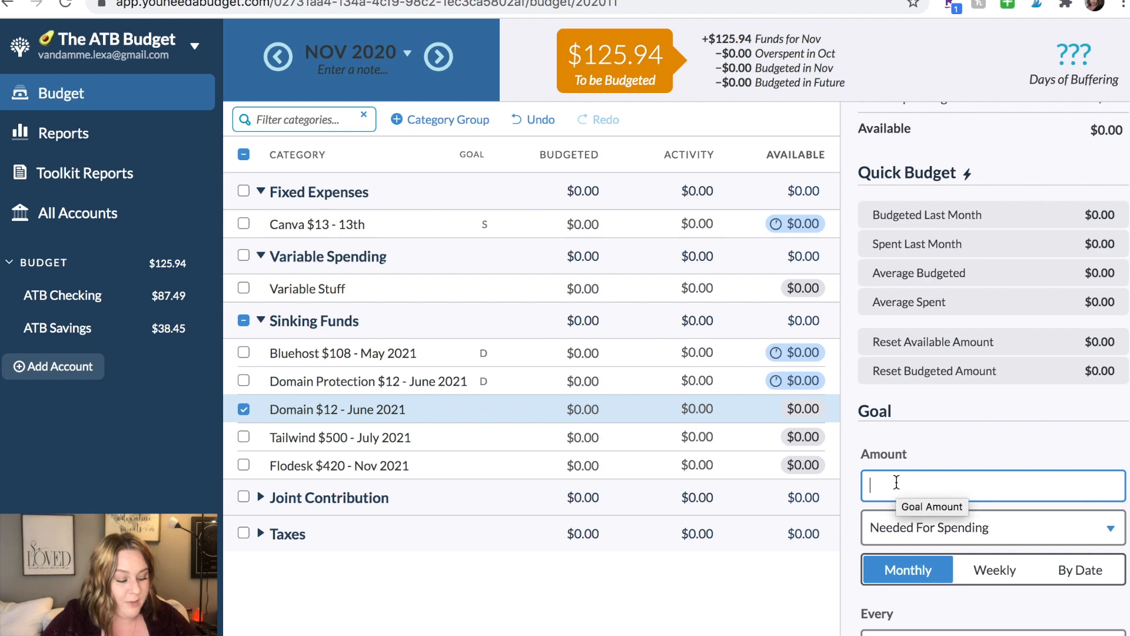
pyautogui.write('12')
pyautogui.scroll(-5, 896, 481)
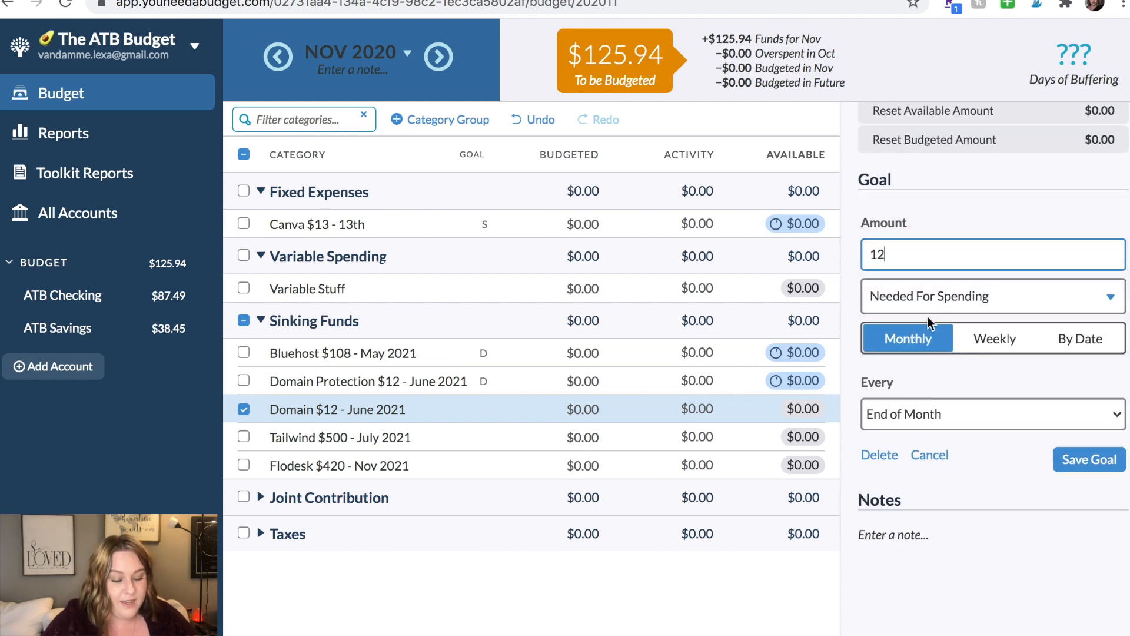
pyautogui.click(923, 292)
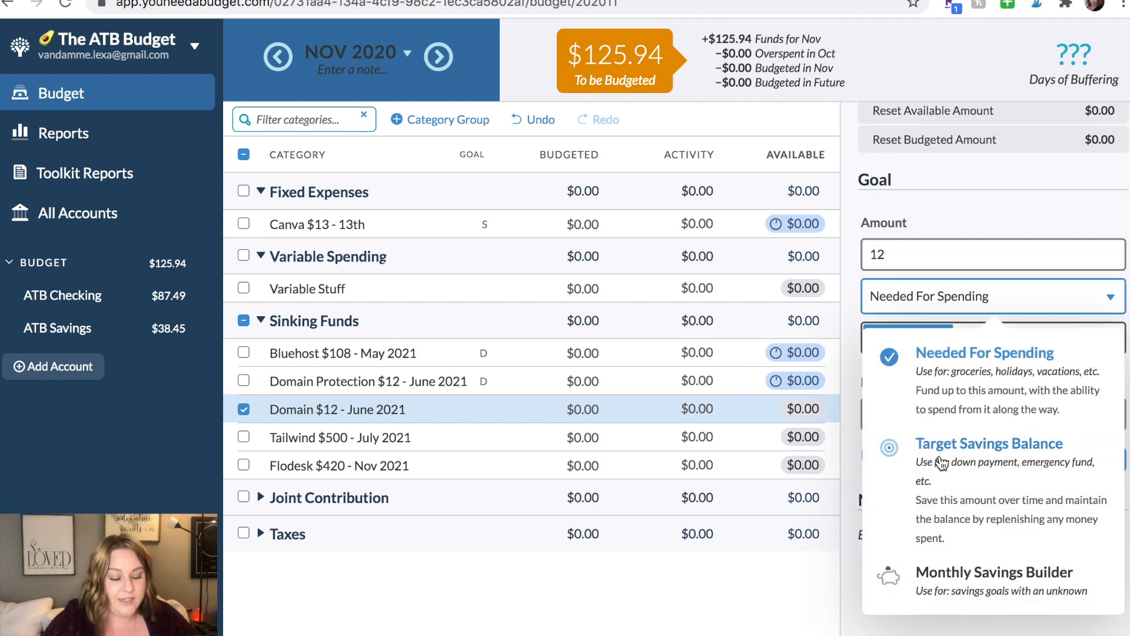
pyautogui.click(939, 454)
pyautogui.click(913, 379)
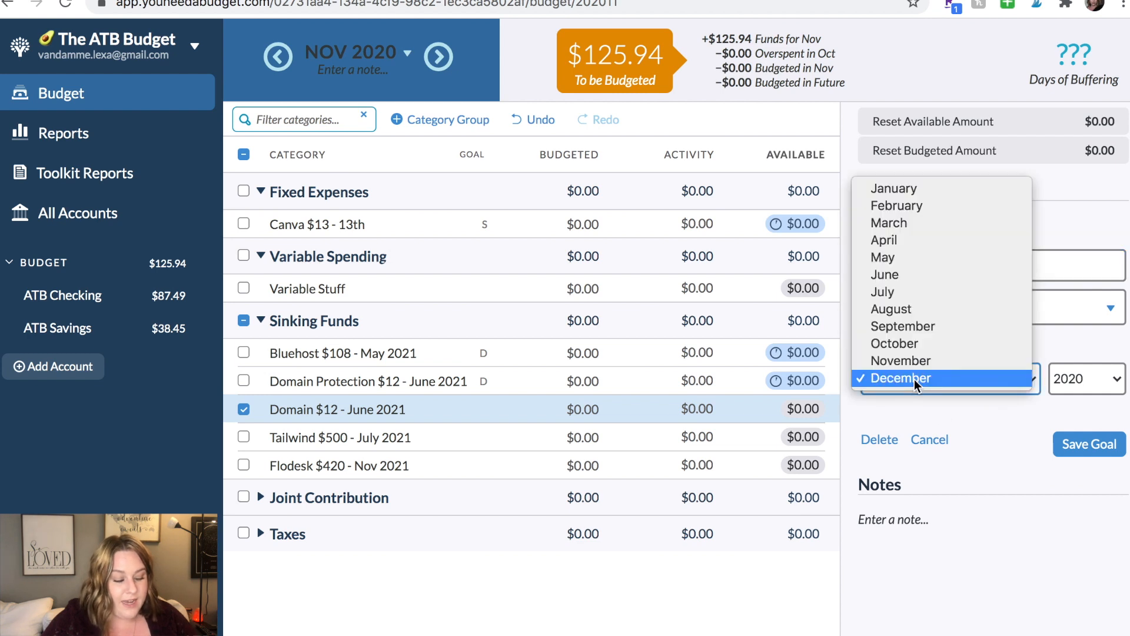
pyautogui.click(1071, 380)
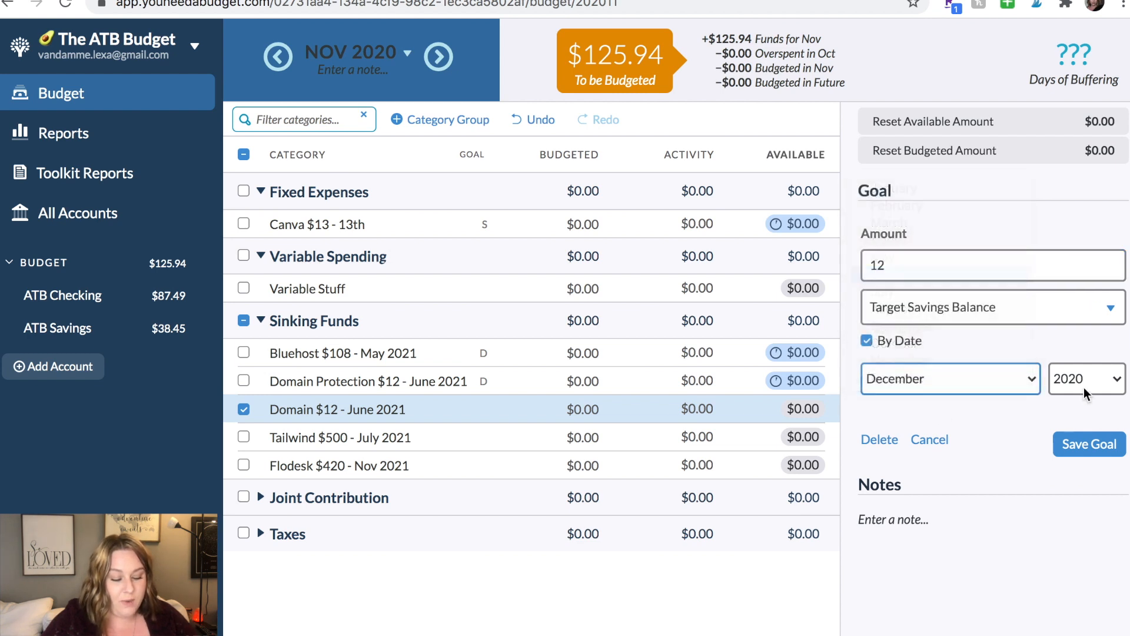
pyautogui.click(1090, 401)
pyautogui.click(1089, 444)
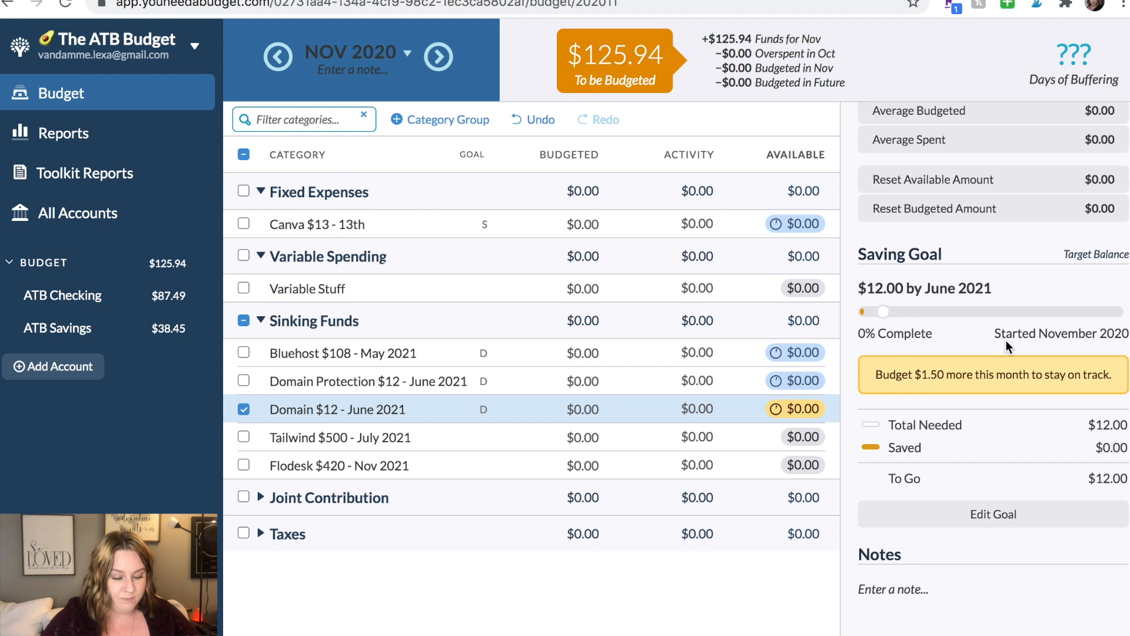
pyautogui.scroll(3, 1016, 358)
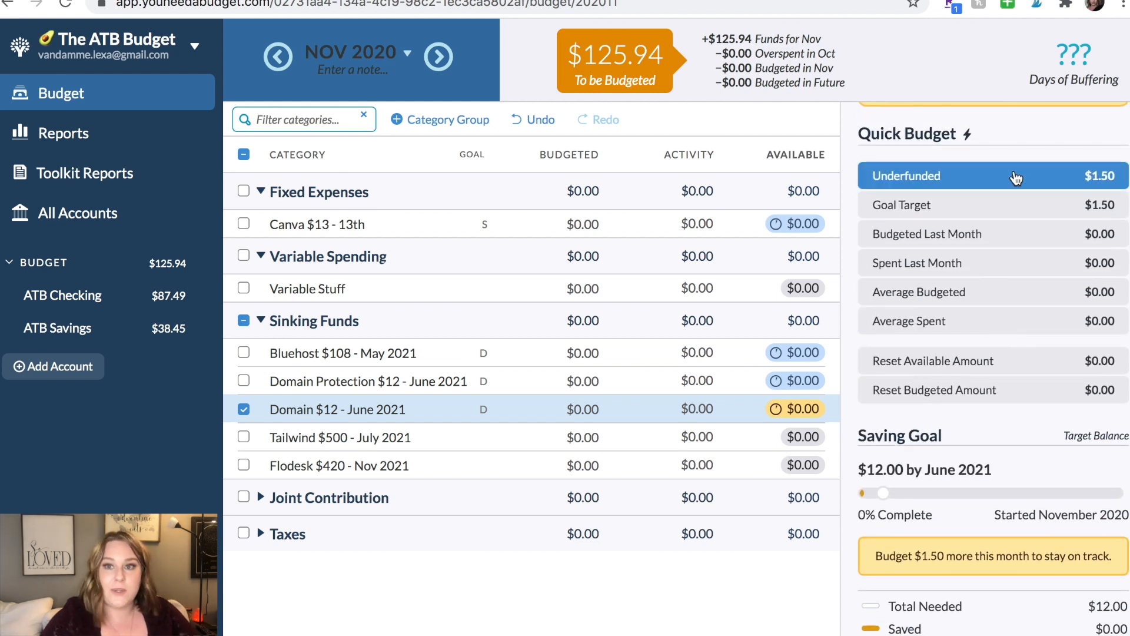
# Step: Create and save a Target Savings Balance goal of $500 by July 2021 for the Tailwind sinking fund
pyautogui.click(484, 434)
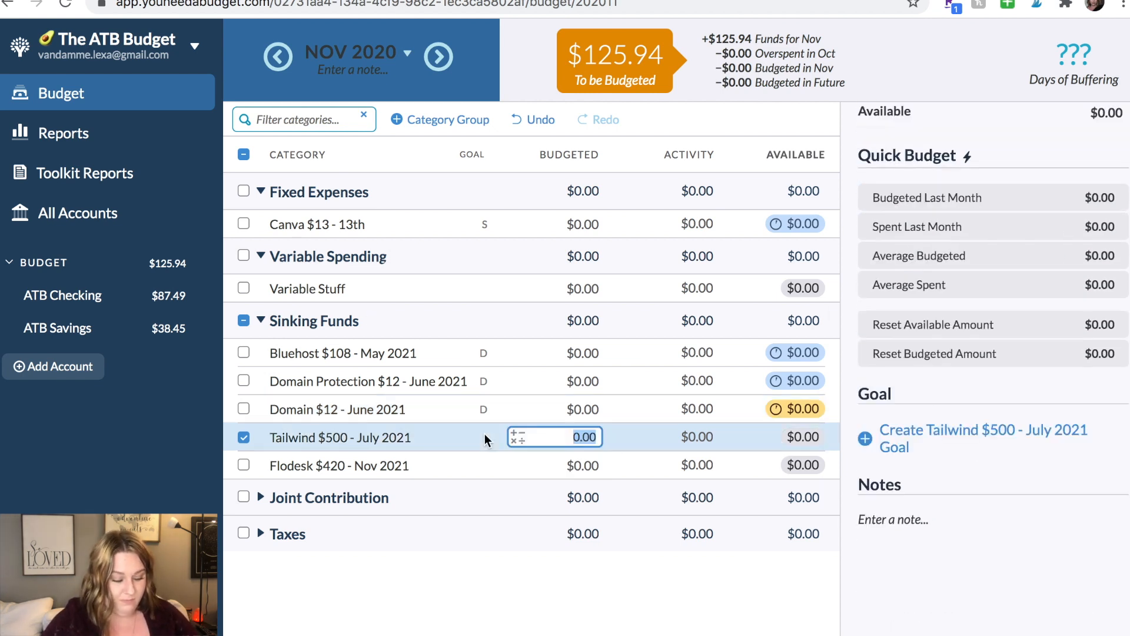
pyautogui.click(945, 433)
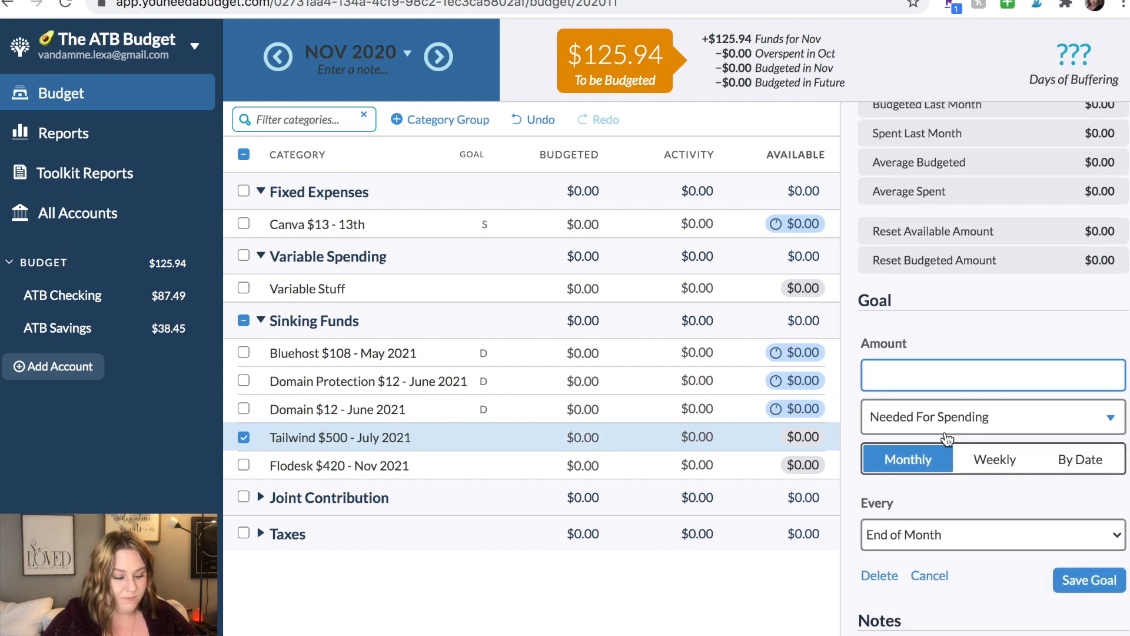
pyautogui.write('500')
pyautogui.click(946, 277)
pyautogui.click(948, 447)
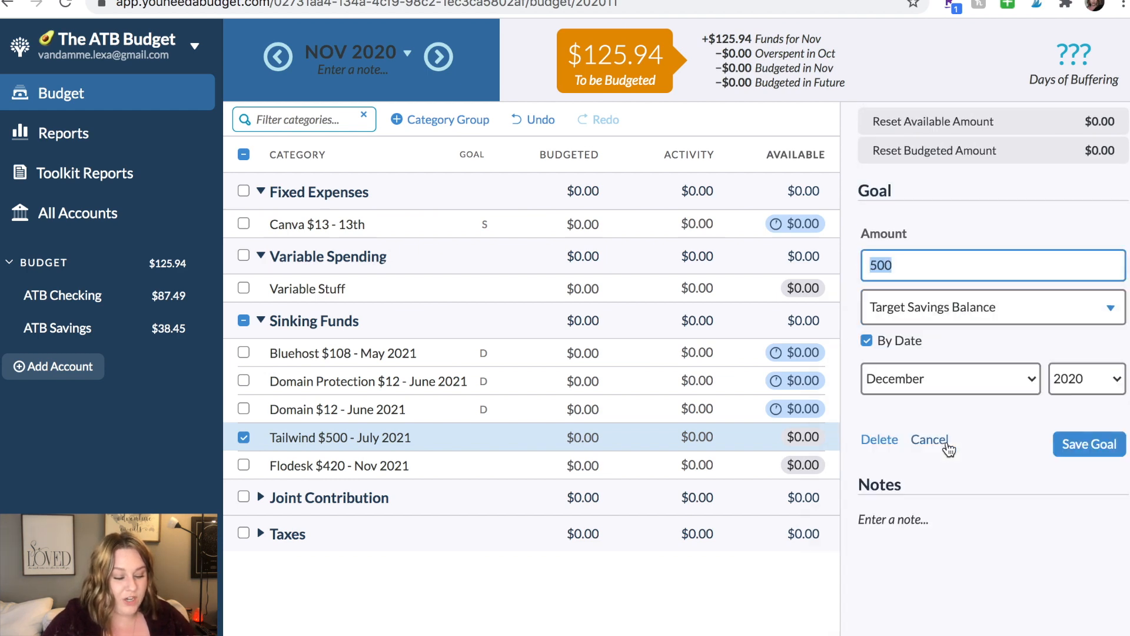
pyautogui.click(939, 378)
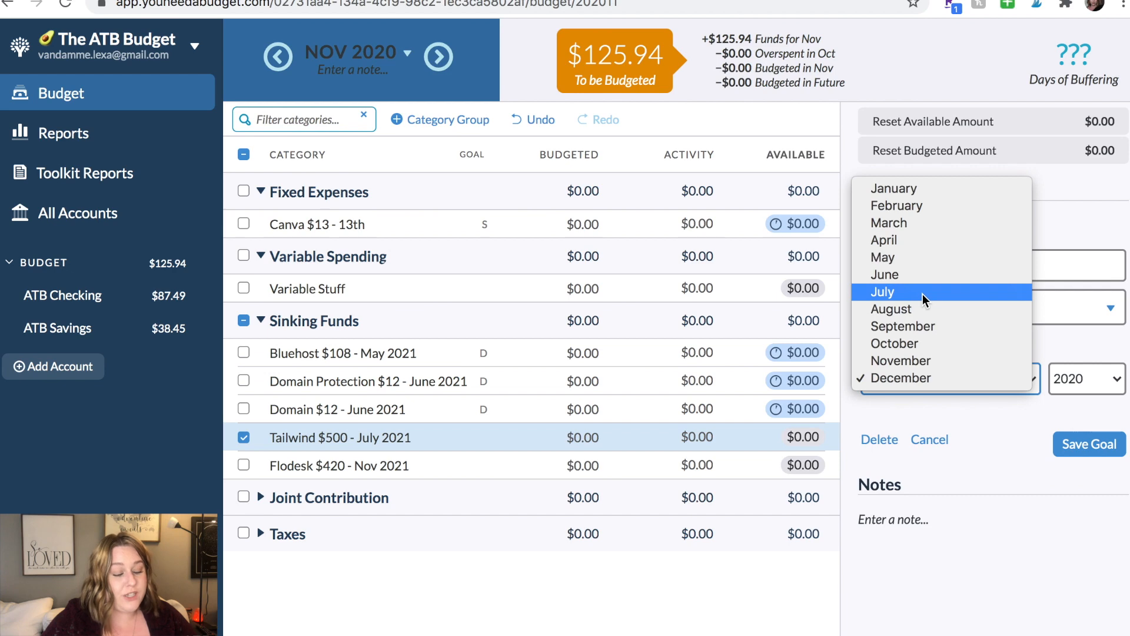
pyautogui.click(923, 294)
pyautogui.click(1096, 379)
pyautogui.click(1089, 393)
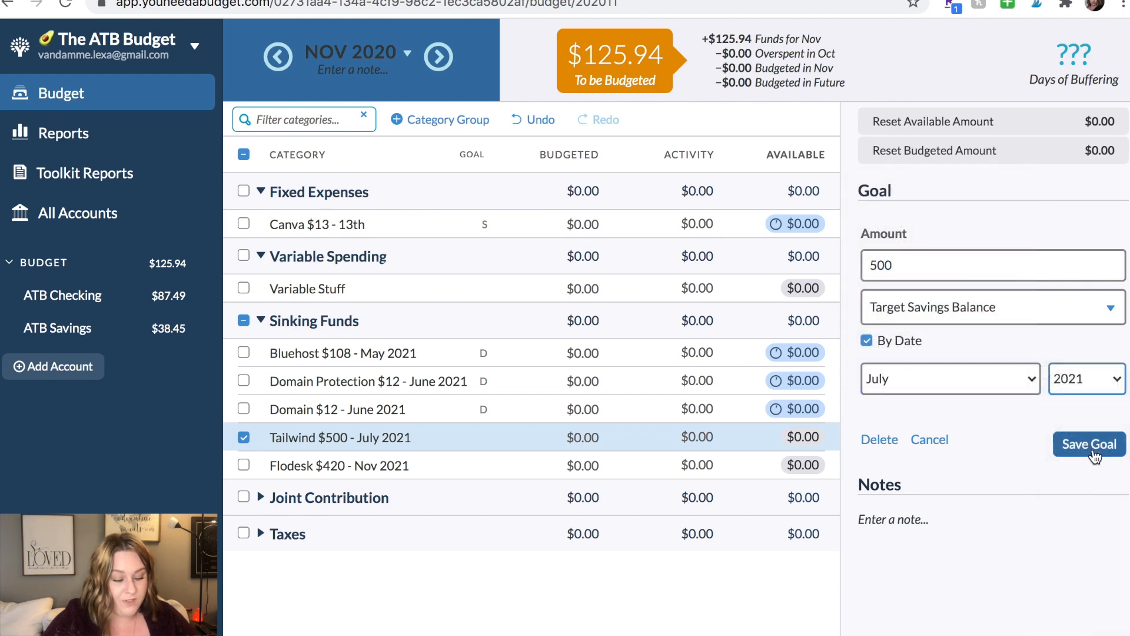
pyautogui.click(1090, 446)
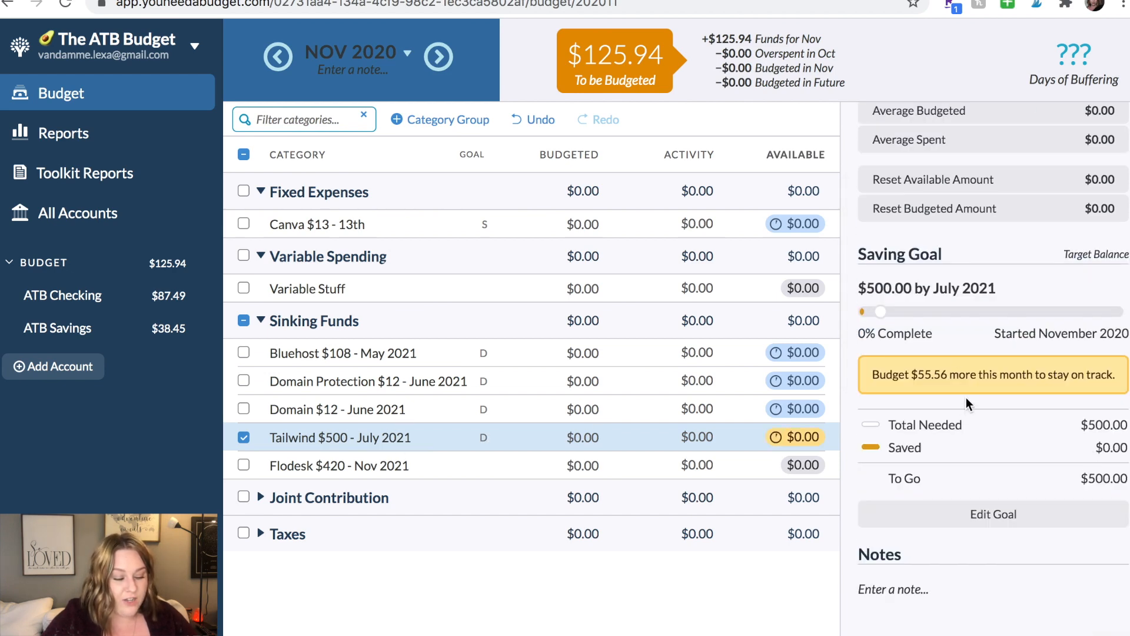
pyautogui.scroll(4, 1000, 306)
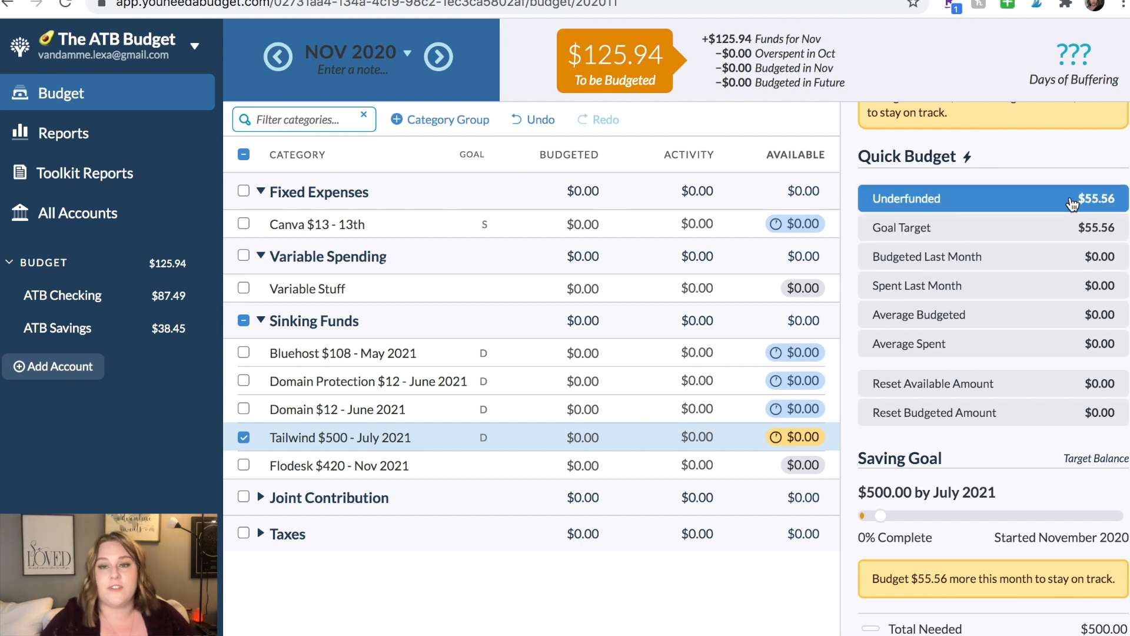
# Step: Create and save a Target Savings Balance goal of $420 by November 2021 for the Flodesk sinking fund
pyautogui.press('Down')
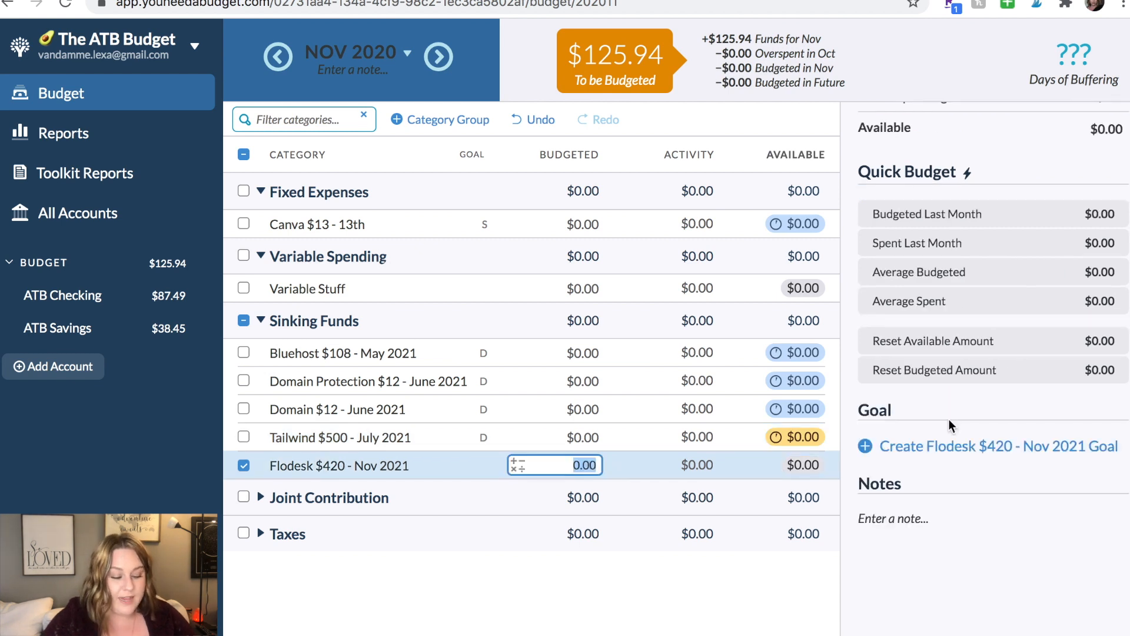
pyautogui.click(948, 443)
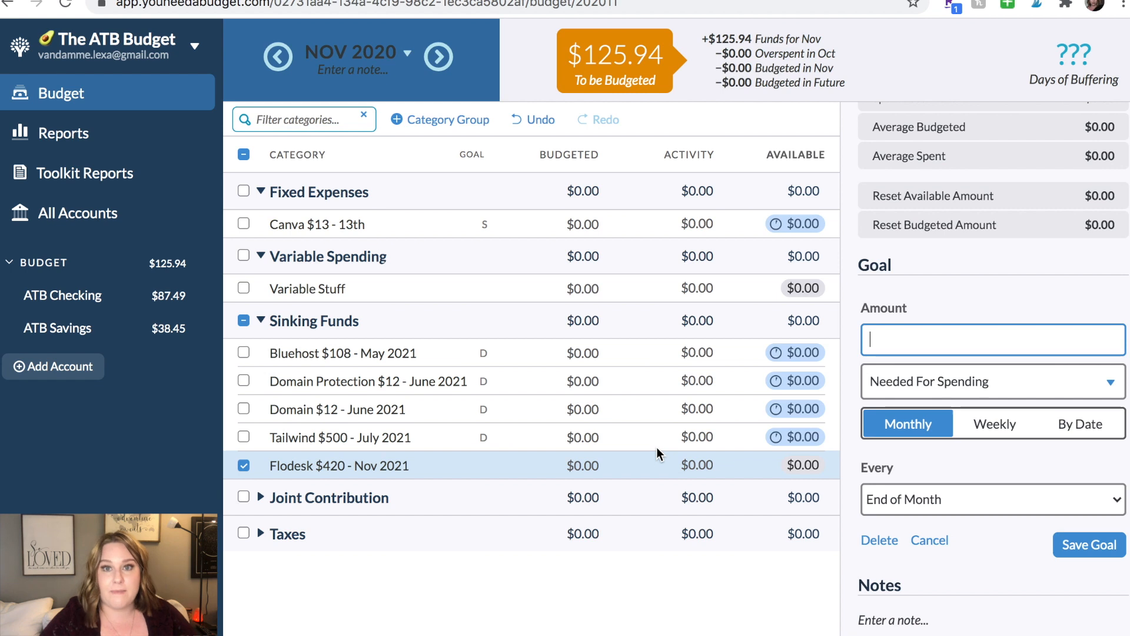
pyautogui.write('420')
pyautogui.click(960, 372)
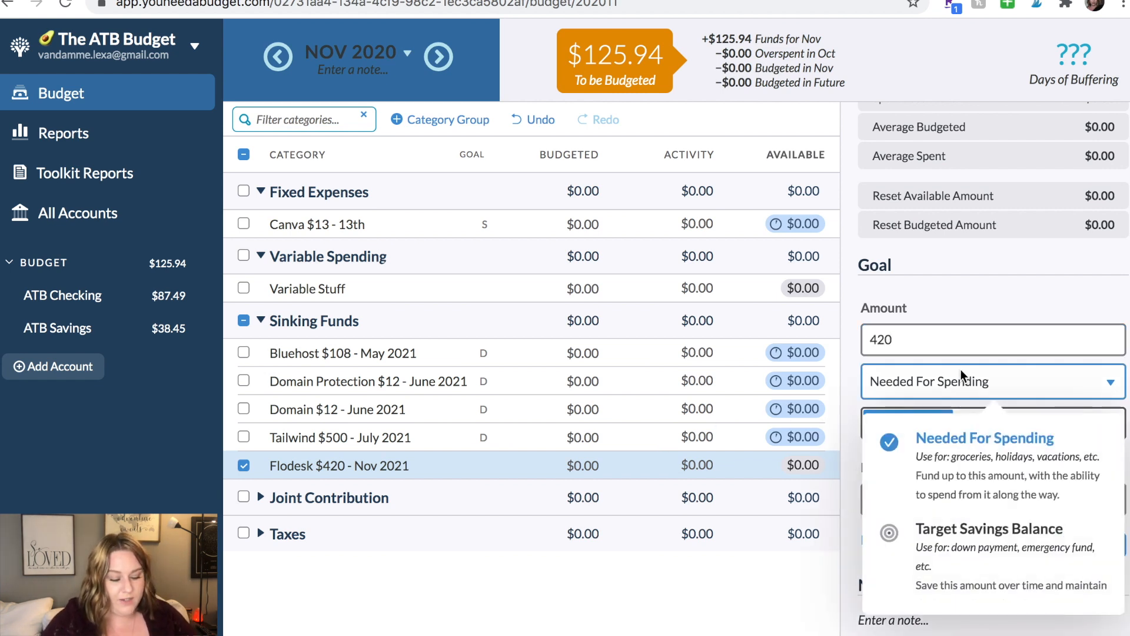
pyautogui.click(962, 528)
pyautogui.click(888, 446)
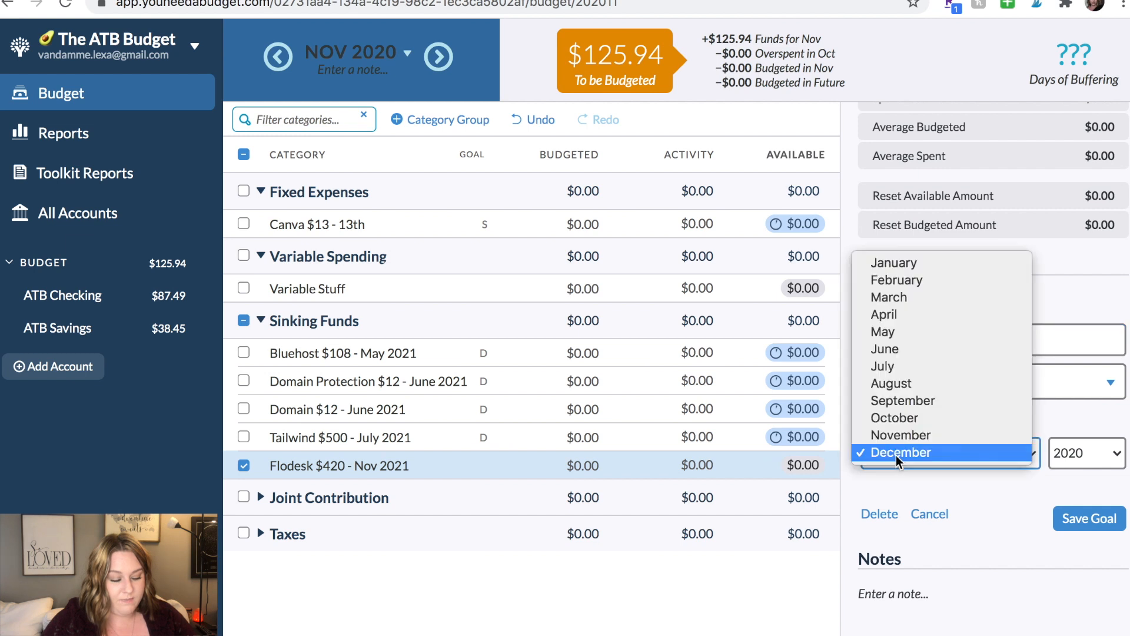
pyautogui.click(917, 434)
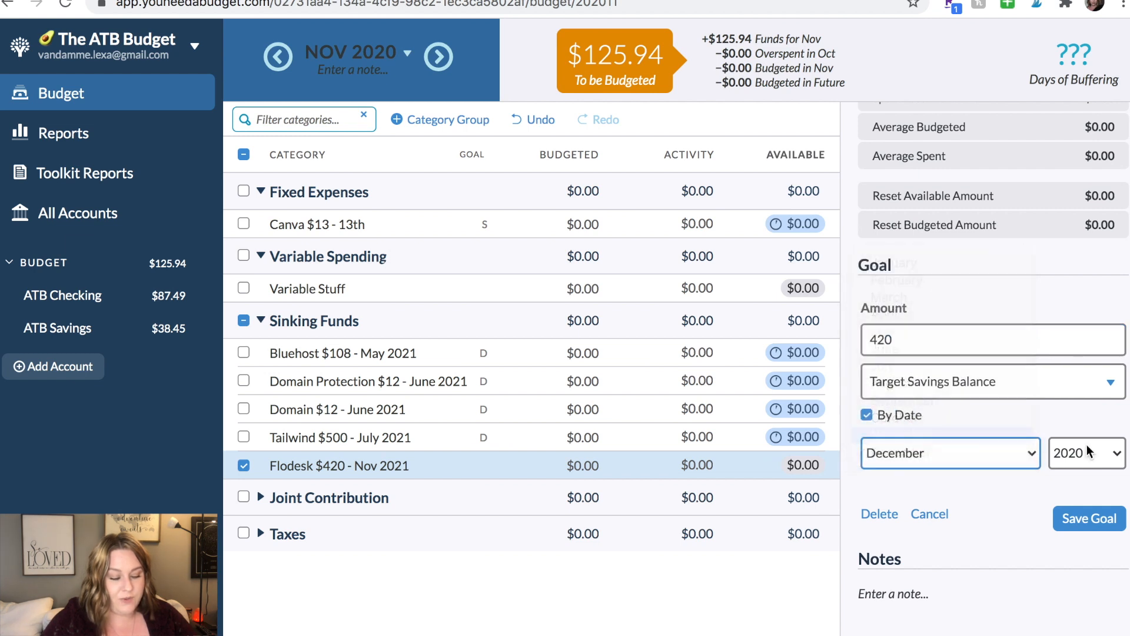
pyautogui.click(1086, 453)
pyautogui.click(1072, 466)
pyautogui.click(1088, 518)
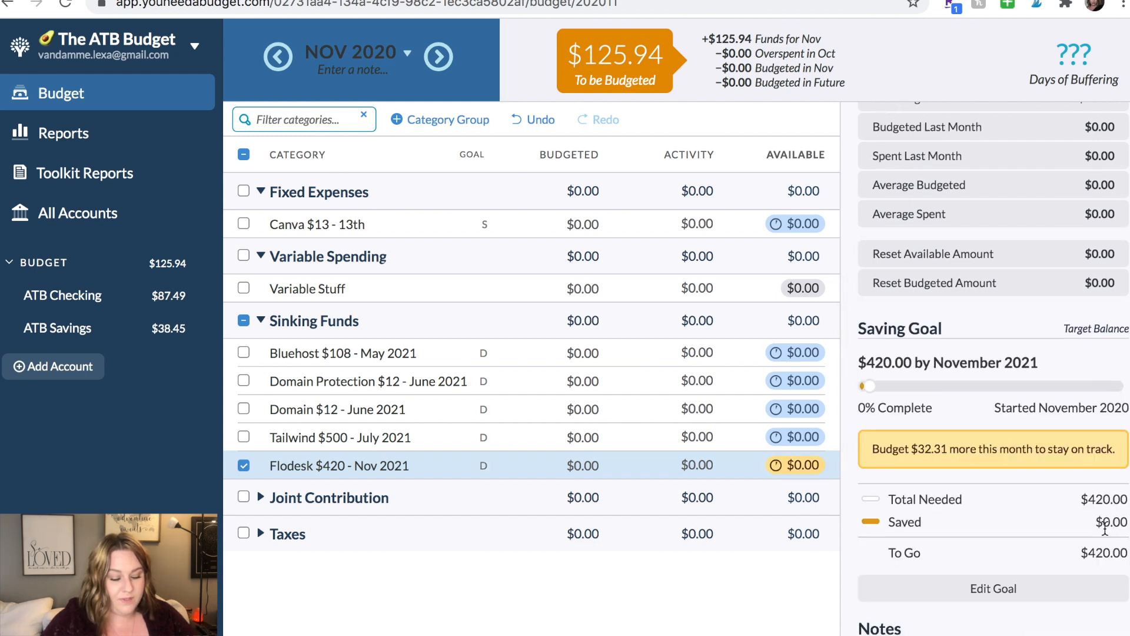
pyautogui.scroll(3, 1064, 218)
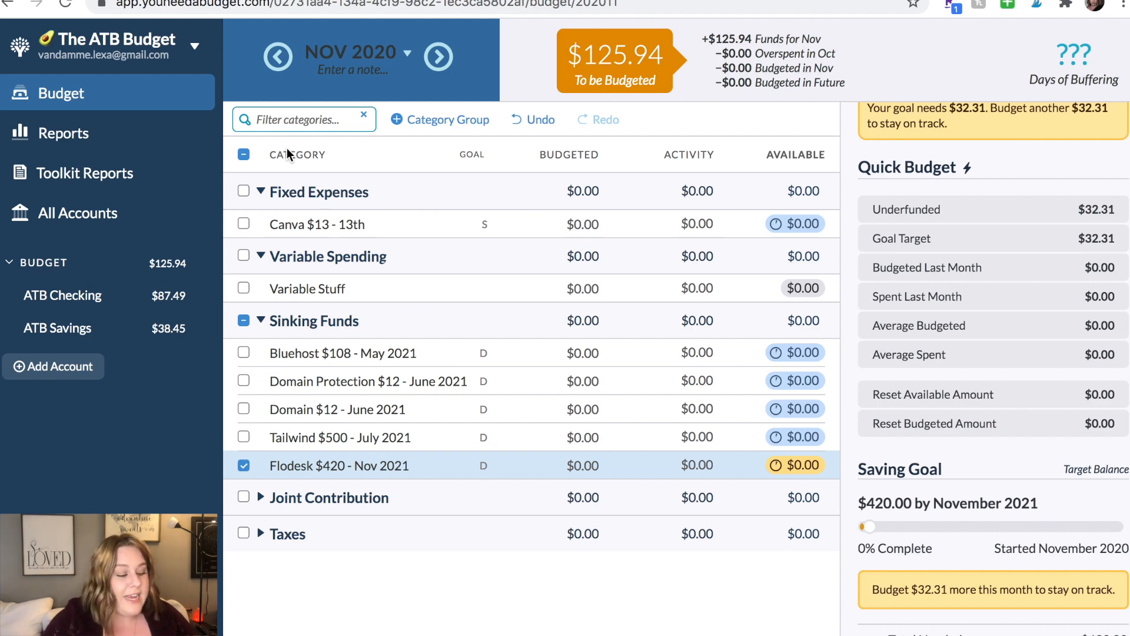
# Step: Select all categories to review the total underfunded amount, and expand the Taxes and Joint Contribution groups
pyautogui.click(244, 155)
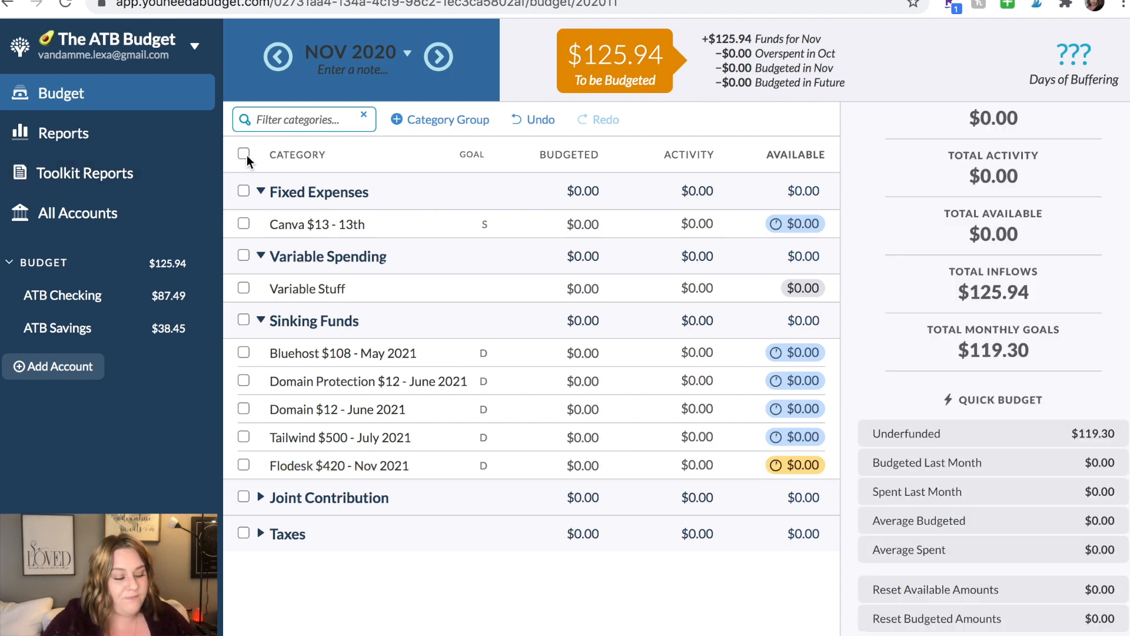
pyautogui.click(244, 154)
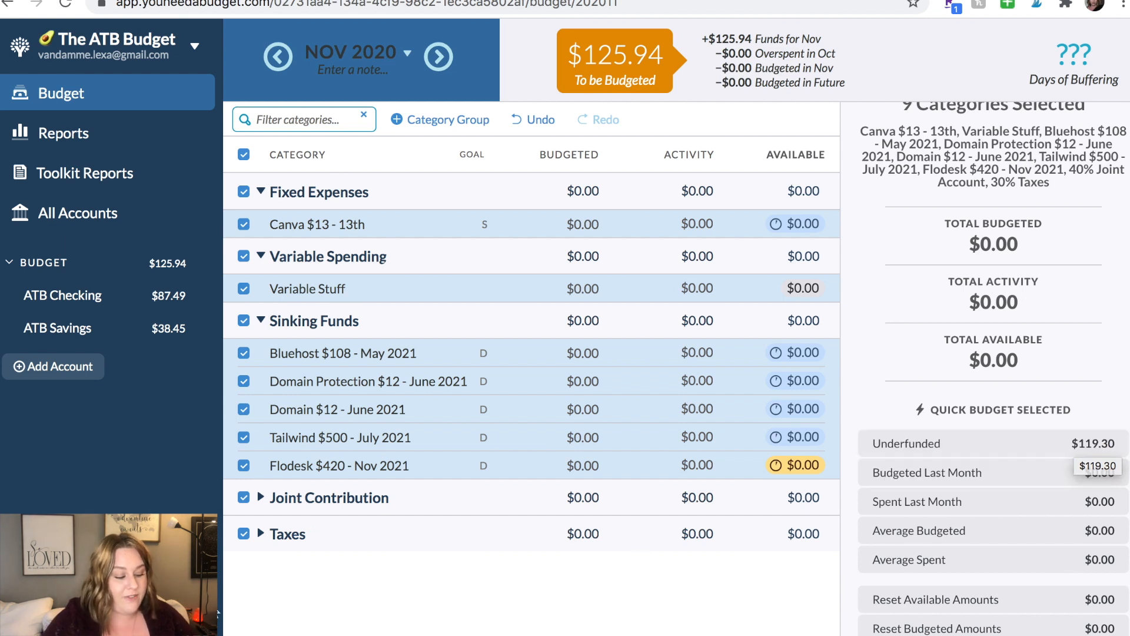
pyautogui.click(260, 534)
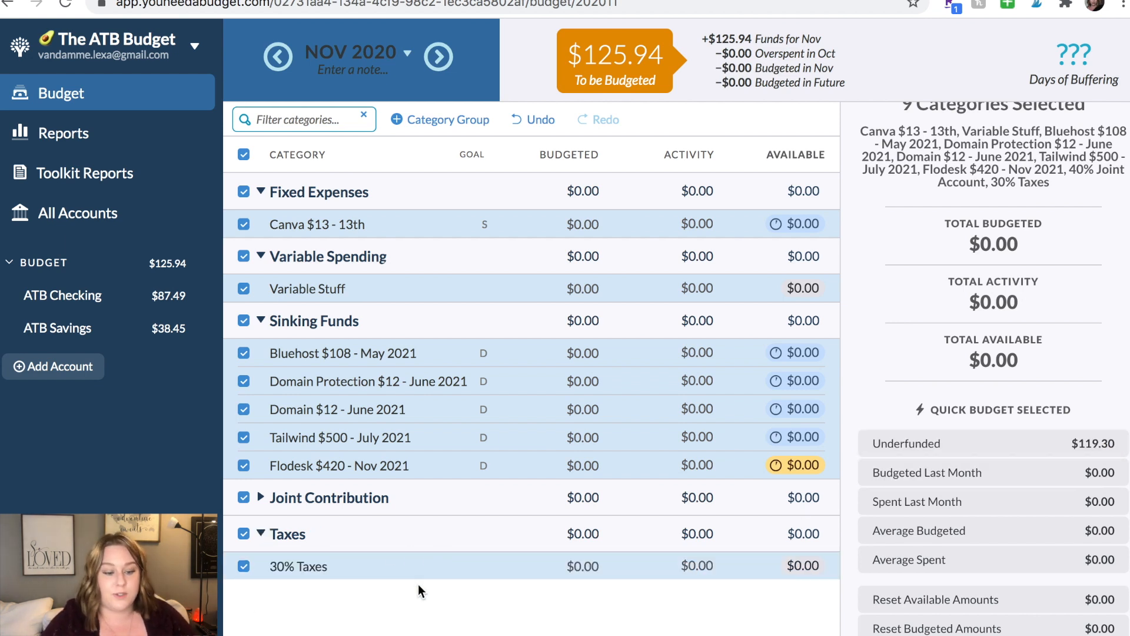
pyautogui.click(271, 497)
pyautogui.click(269, 496)
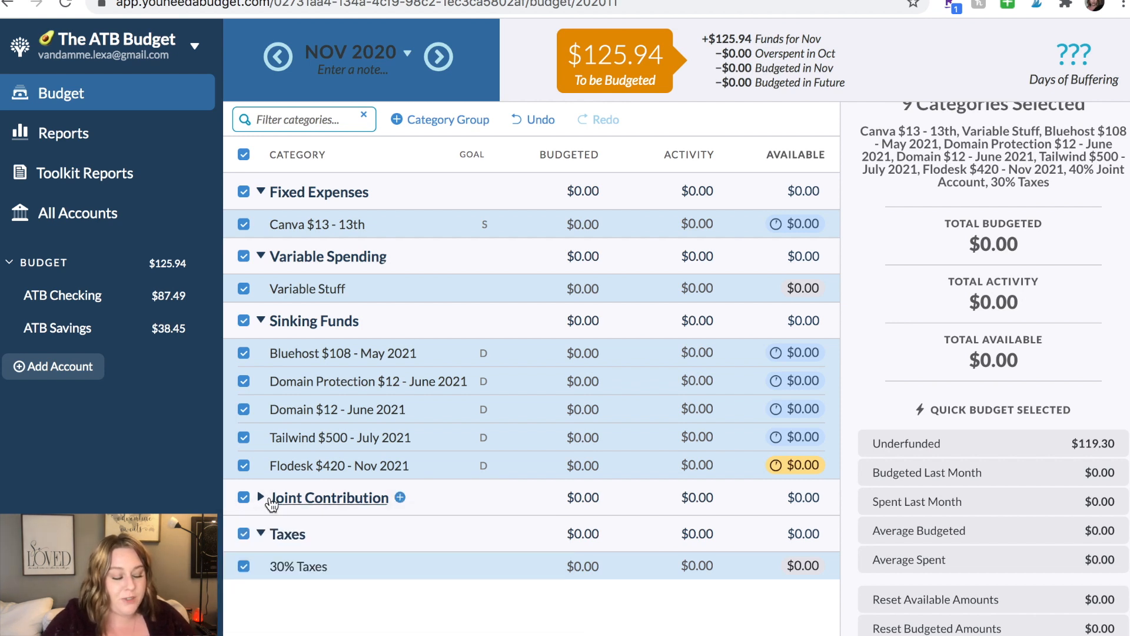
pyautogui.click(261, 498)
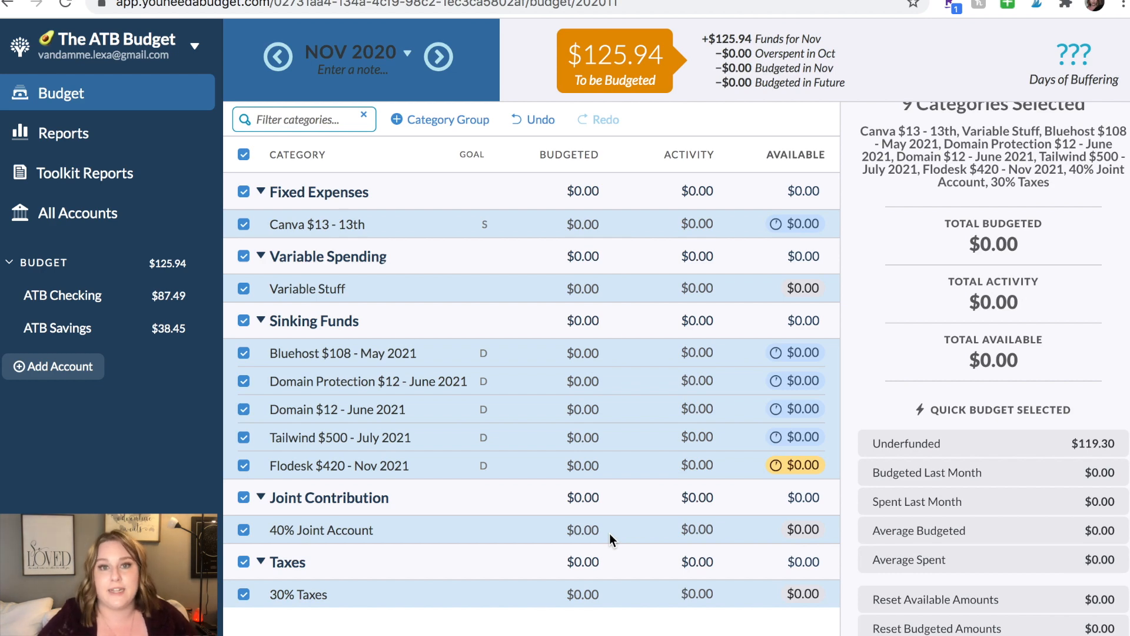
# Step: Budget $25 for the 30% Taxes category, and collapse the Taxes and Joint Contribution groups
pyautogui.click(577, 595)
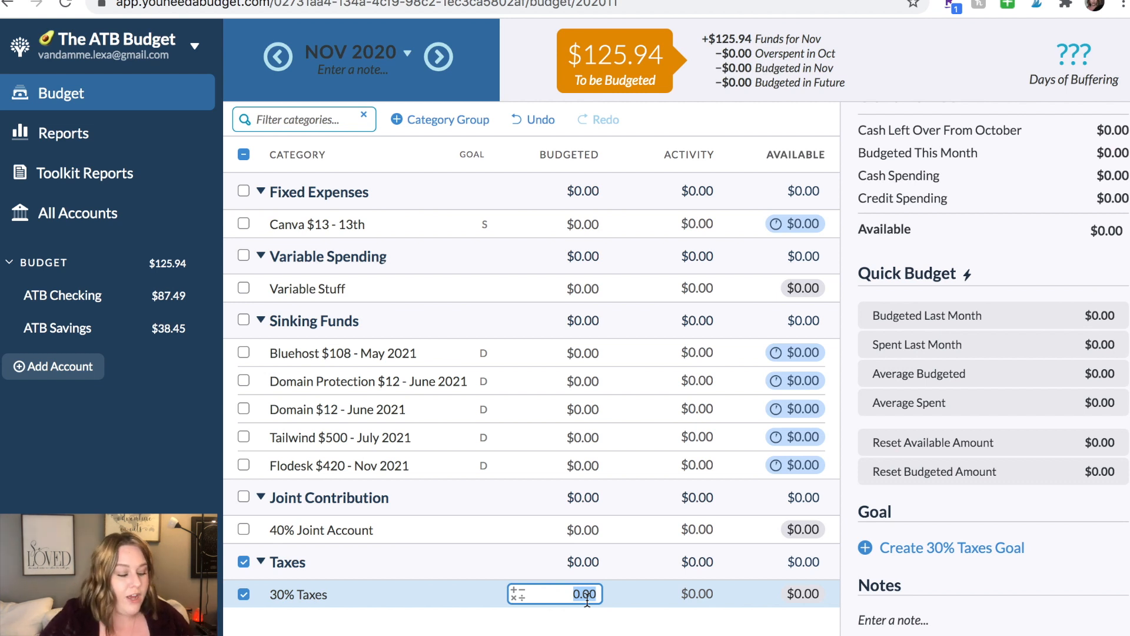
pyautogui.write('25')
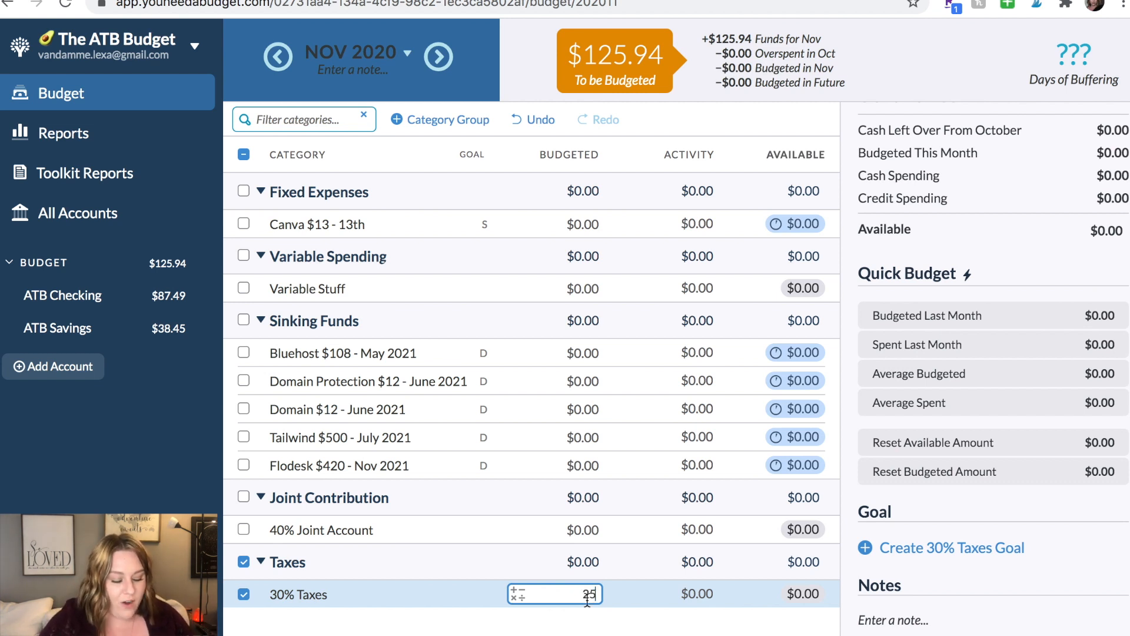
pyautogui.click(510, 531)
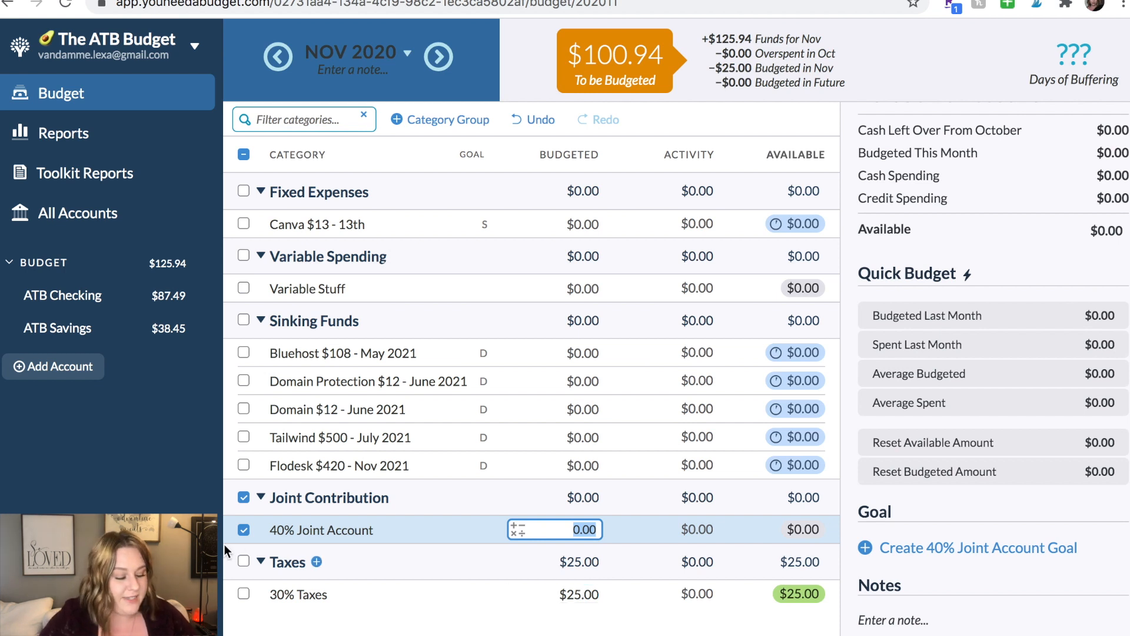
pyautogui.click(263, 564)
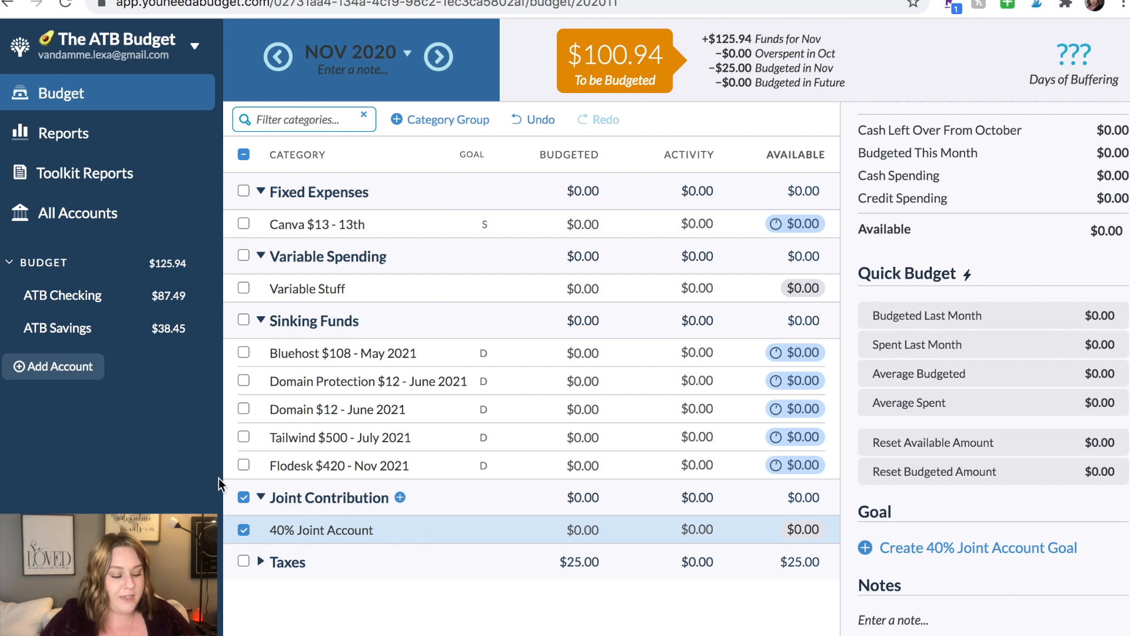
pyautogui.click(262, 499)
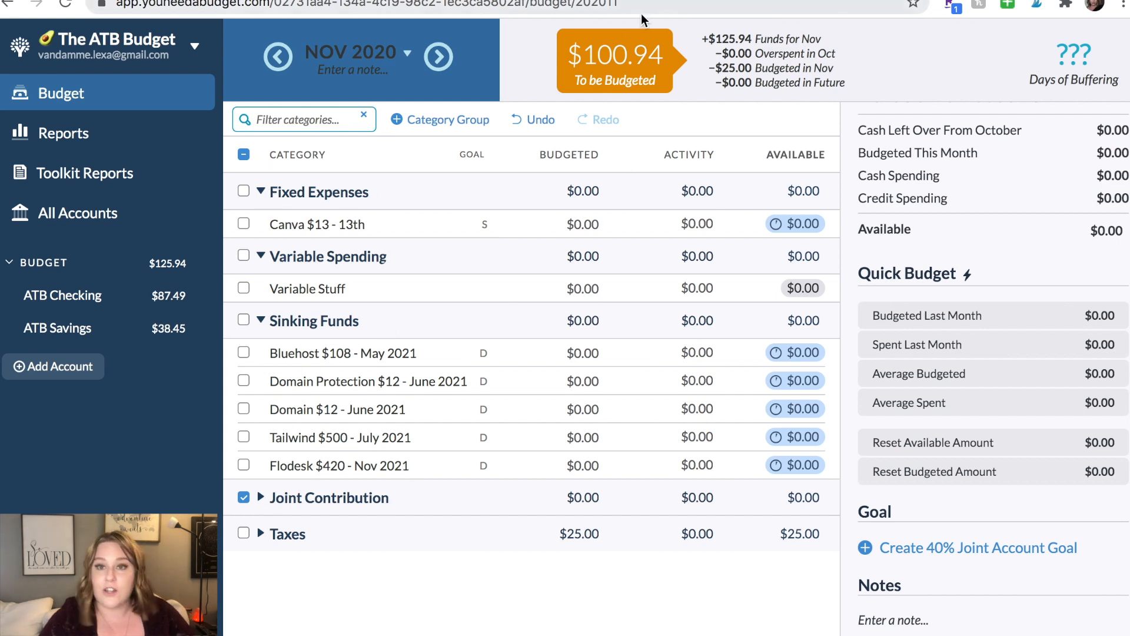
# Step: Select every category to check the total underfunded amount against the money left to budget, and clear the selection
pyautogui.click(243, 154)
pyautogui.click(243, 155)
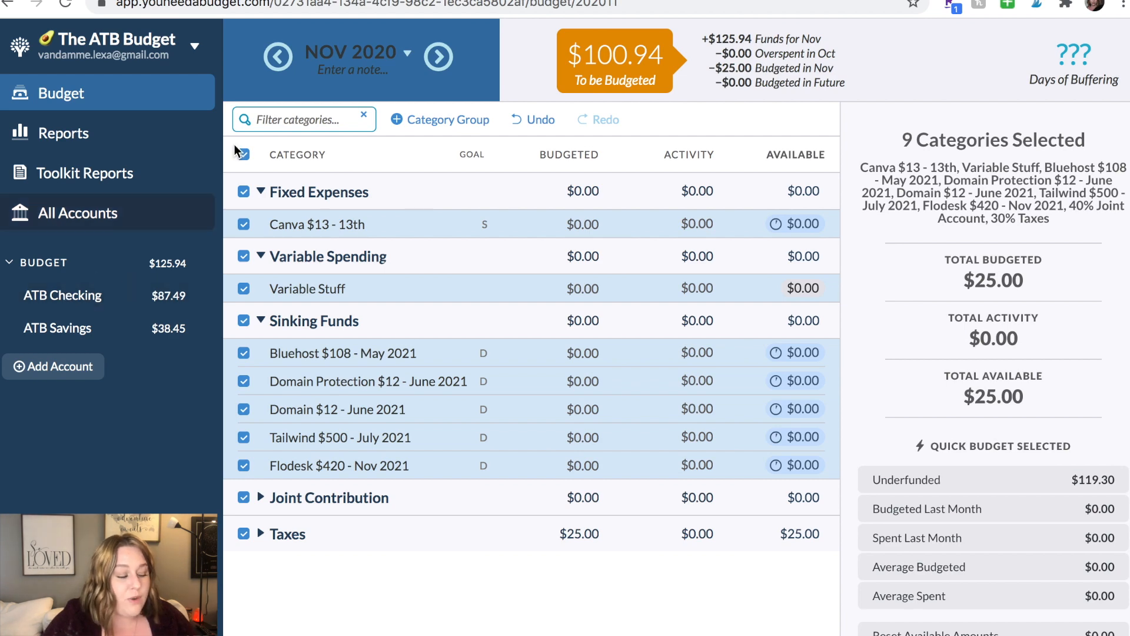
pyautogui.click(247, 158)
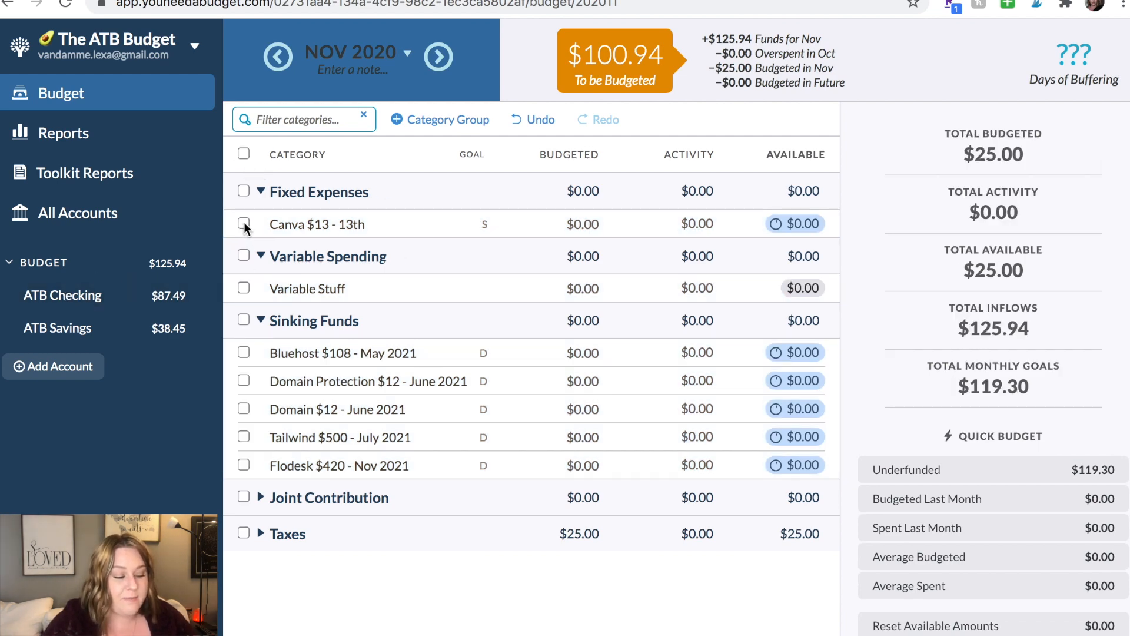
# Step: Budget $13 for the Canva category, and fund the Bluehost, Domain Protection, Domain and Tailwind sinking funds with their underfunded amounts
pyautogui.click(243, 223)
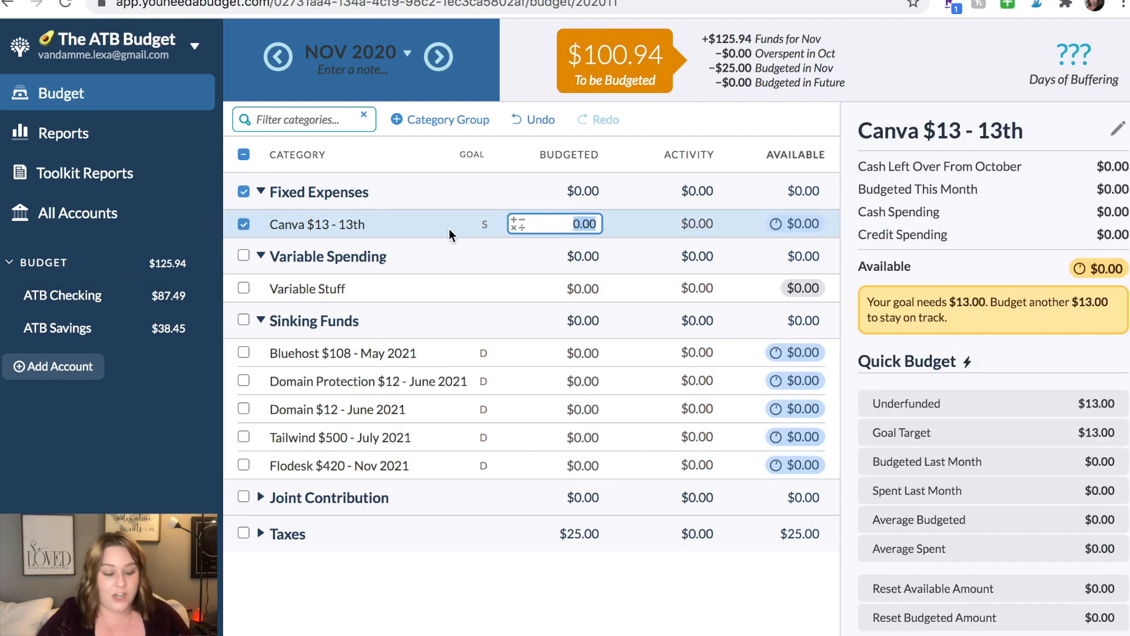
pyautogui.write('13')
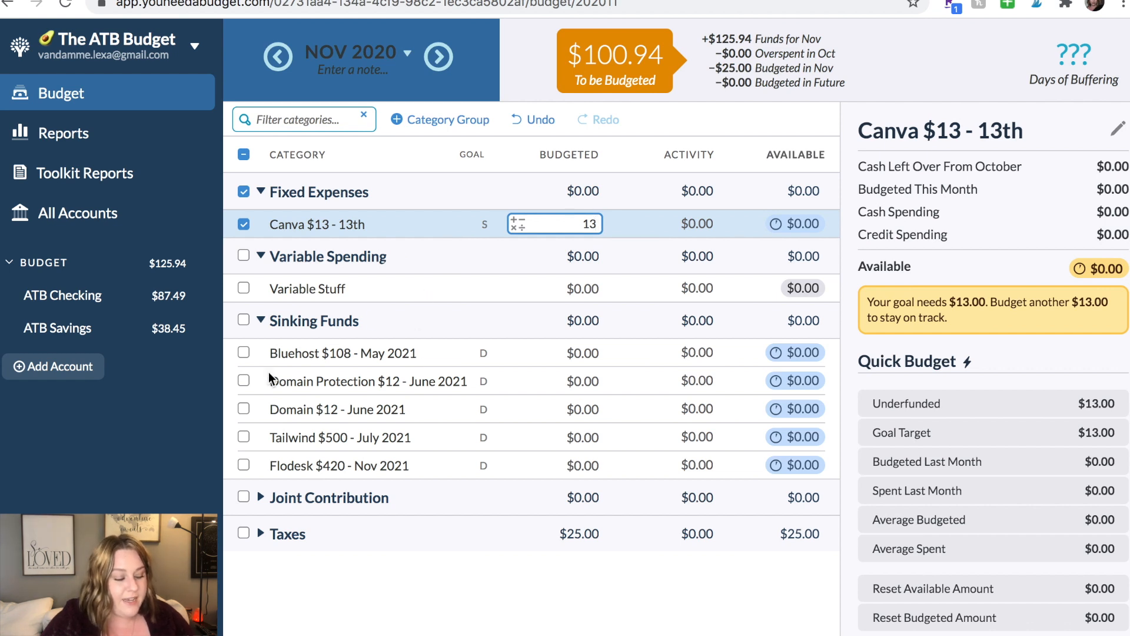
pyautogui.click(243, 353)
pyautogui.click(243, 353)
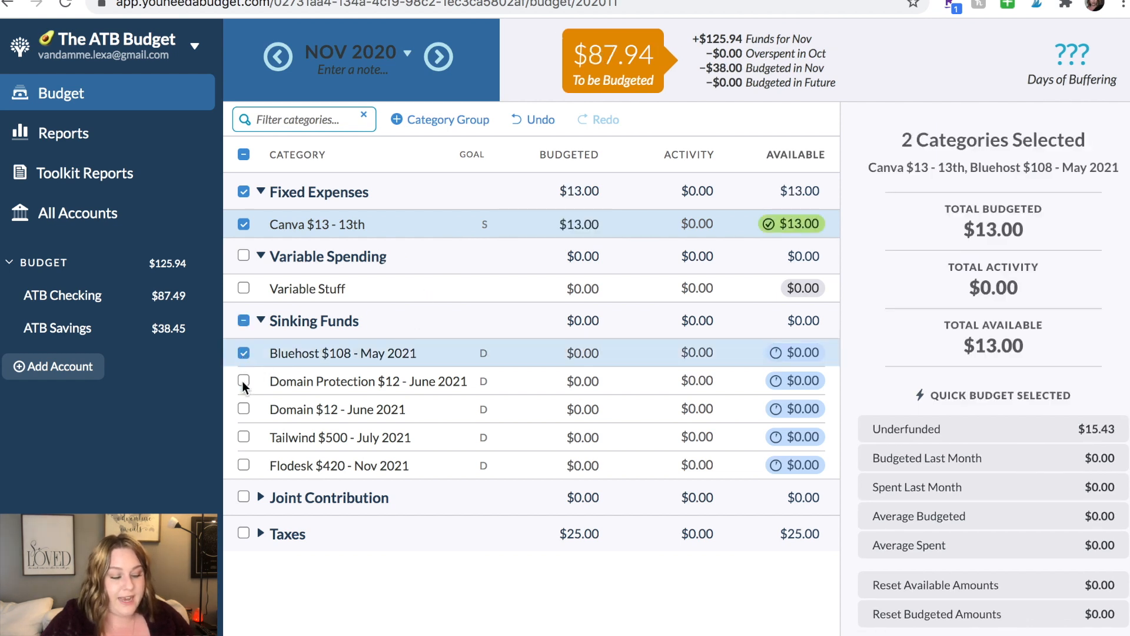
pyautogui.click(243, 381)
pyautogui.click(243, 409)
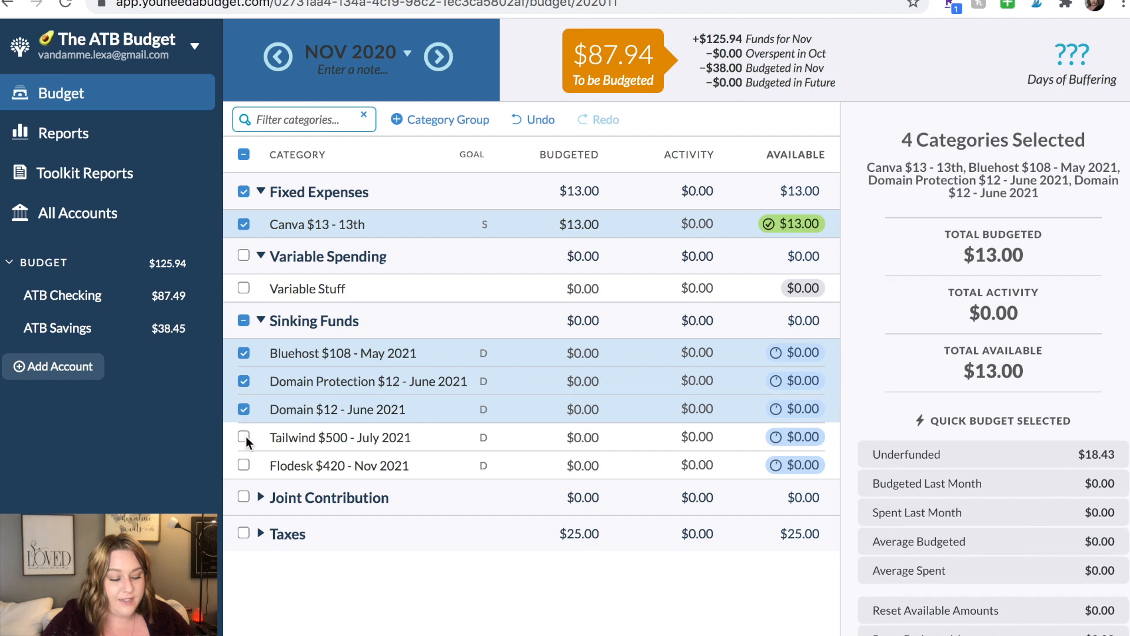
pyautogui.click(243, 436)
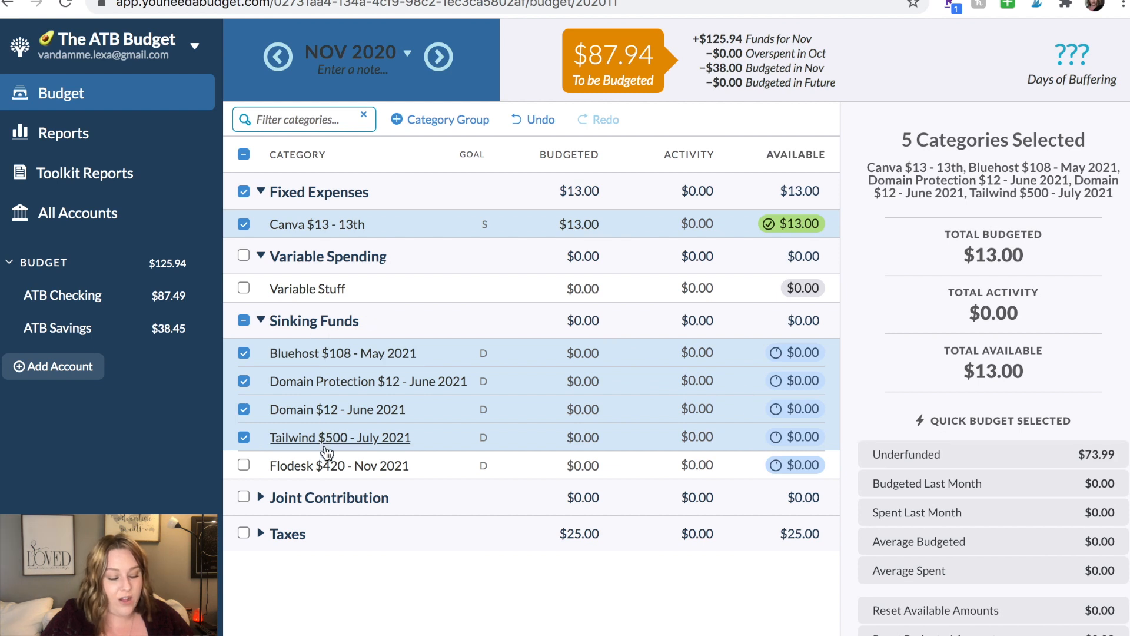
pyautogui.click(920, 462)
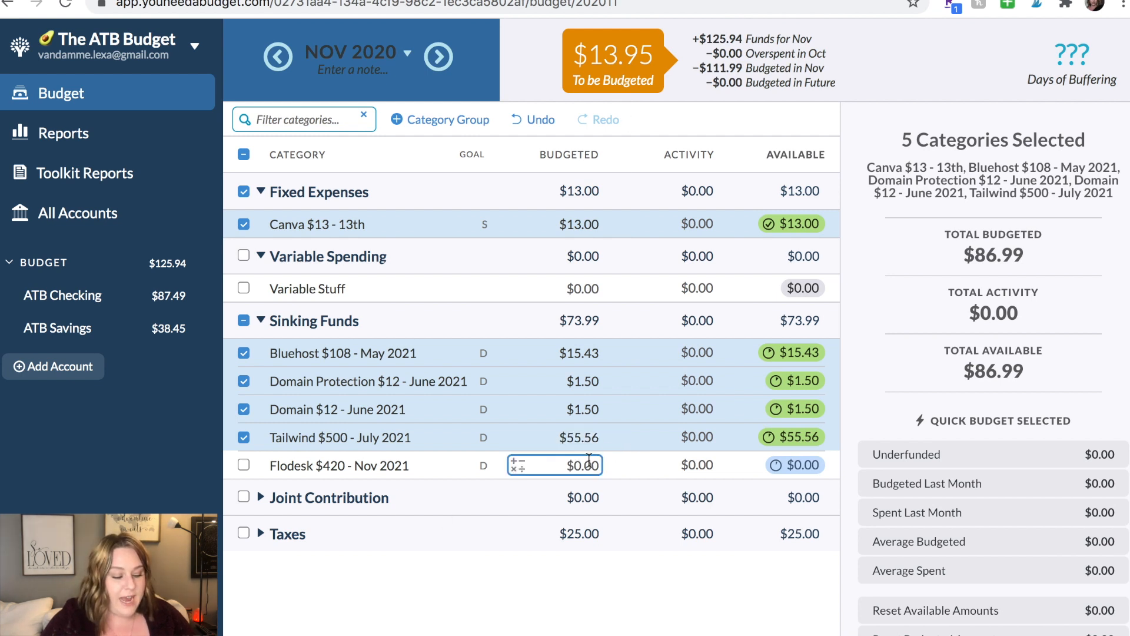
# Step: Budget $13.95 for the Flodesk sinking fund
pyautogui.click(547, 465)
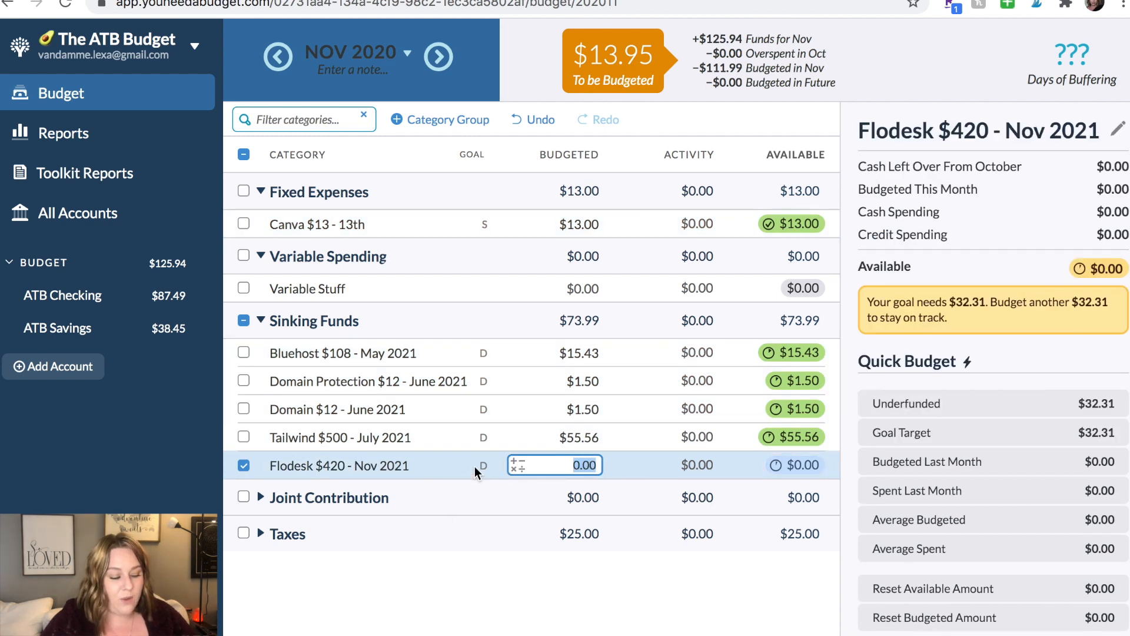
pyautogui.write('13')
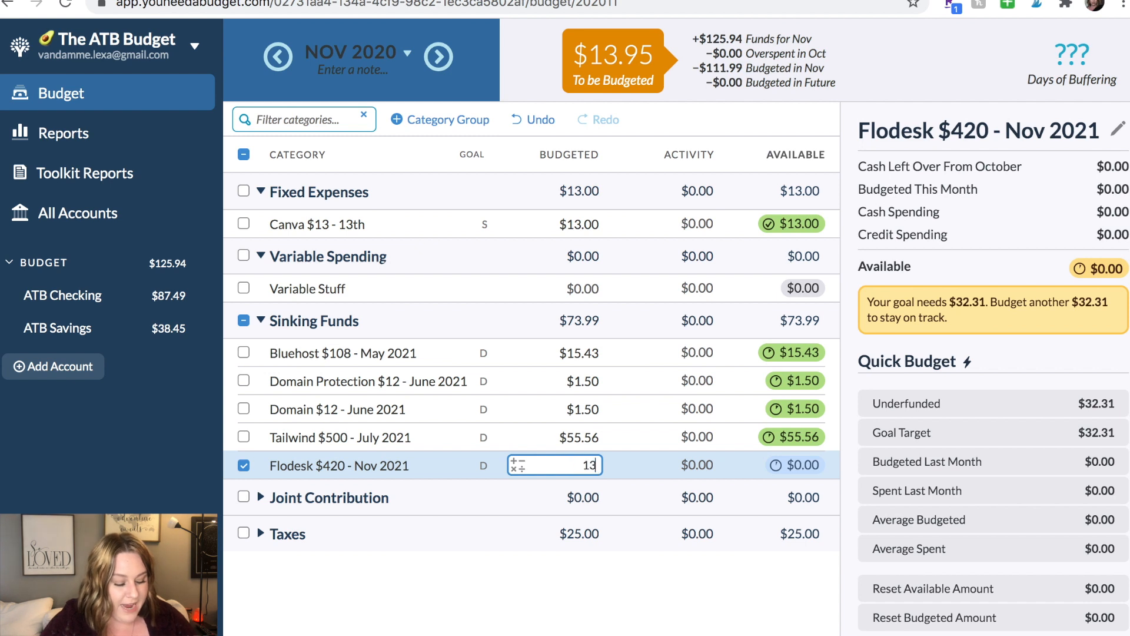
pyautogui.write('.95')
pyautogui.press('Return')
pyautogui.click(472, 408)
pyautogui.press('Return')
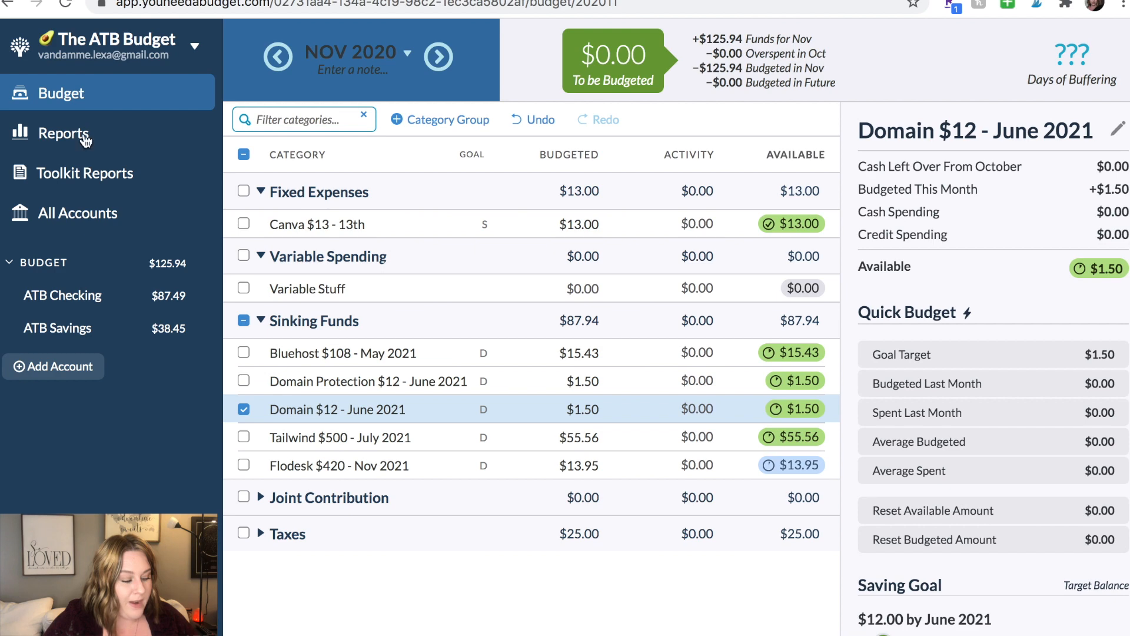
# Step: Add a transaction in the ATB Checking account with payee Canva, category Canva $13 - 13th and an outflow of $13
pyautogui.click(93, 301)
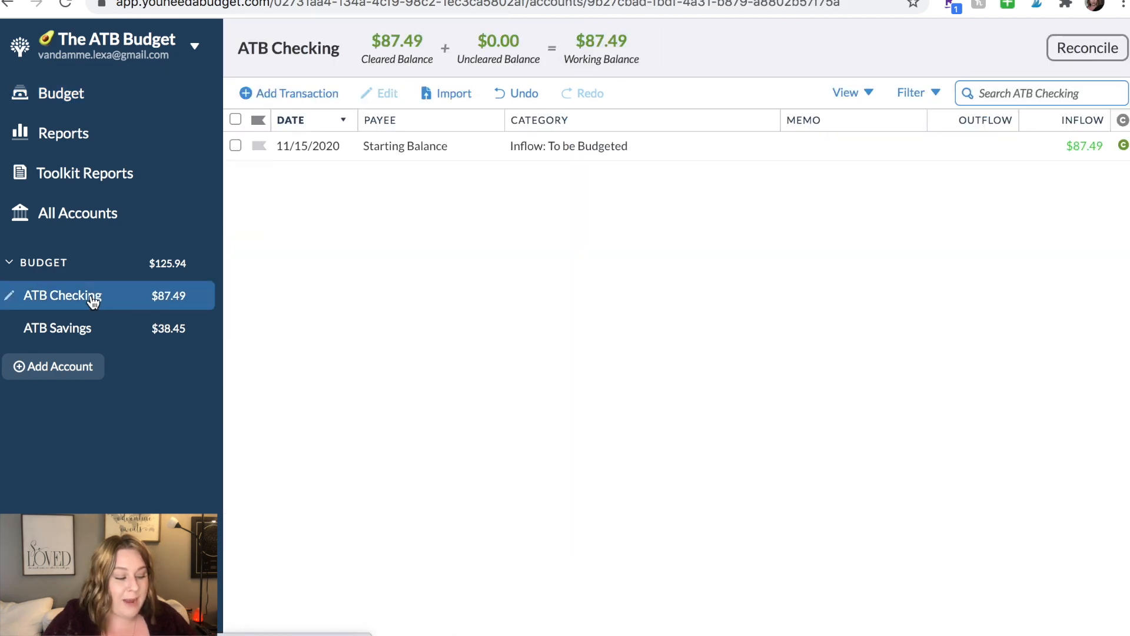
pyautogui.click(284, 93)
pyautogui.click(398, 147)
pyautogui.write('Canva')
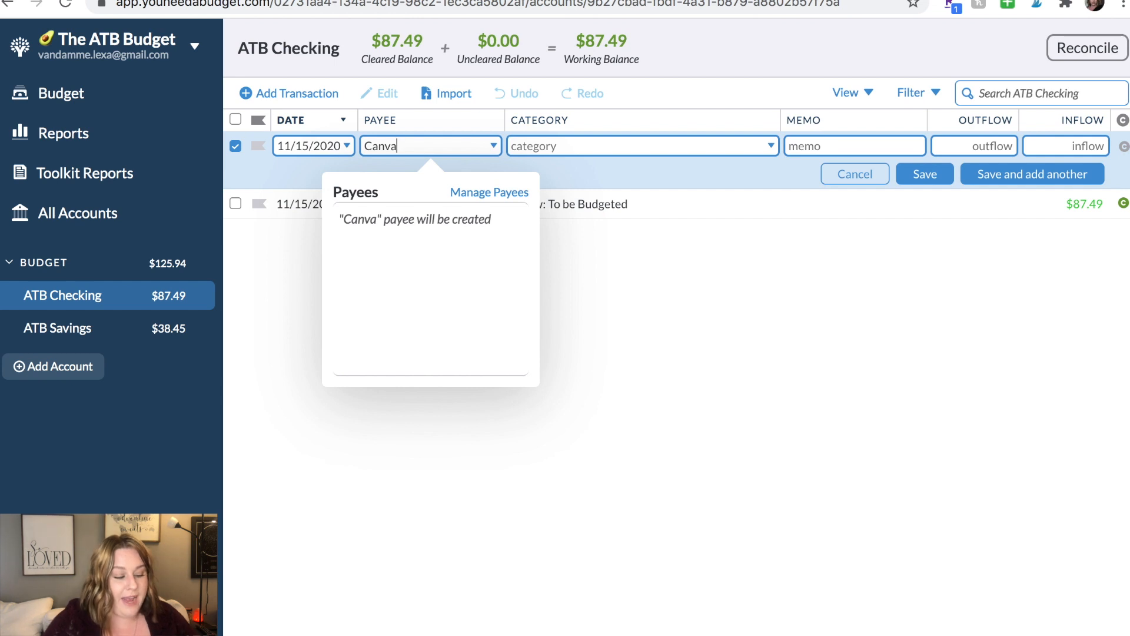
pyautogui.click(648, 147)
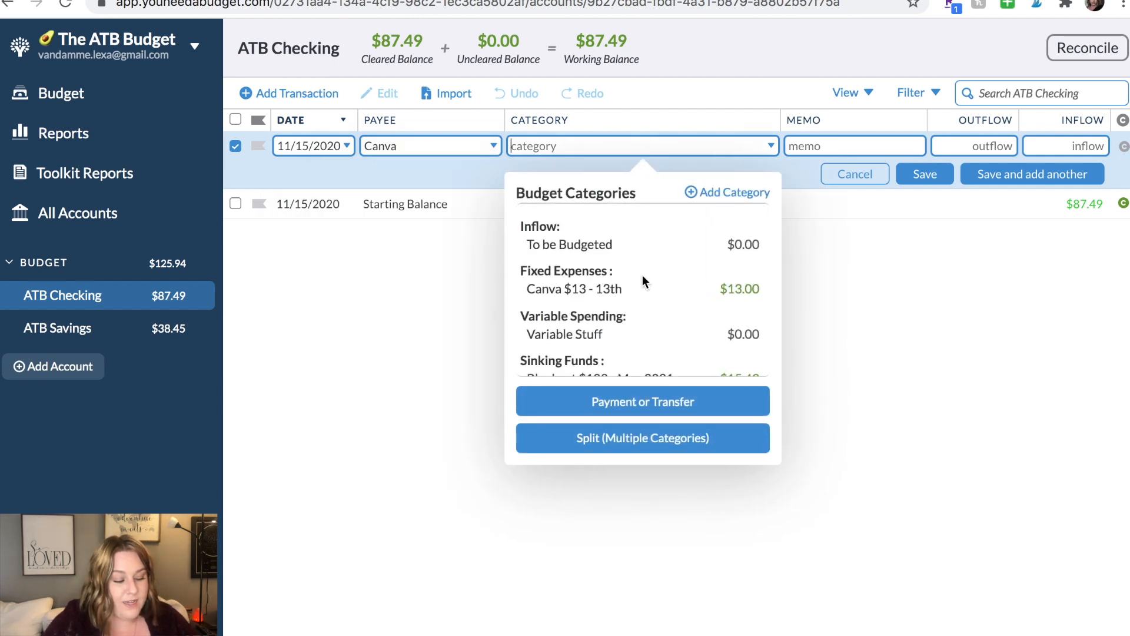
pyautogui.click(589, 289)
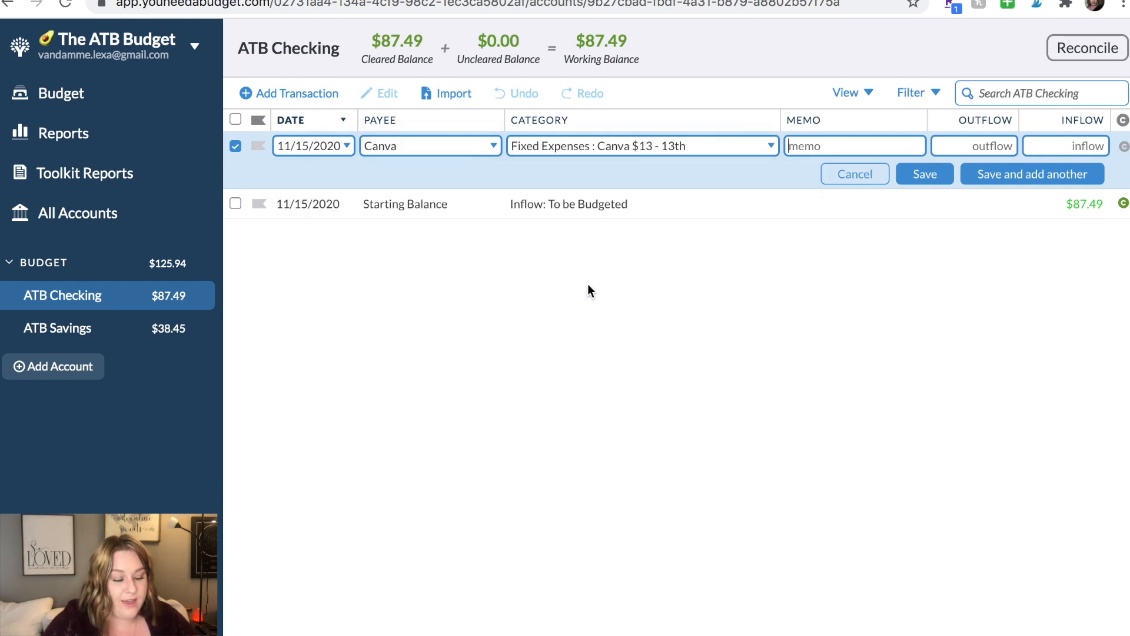
pyautogui.click(932, 144)
pyautogui.write('13')
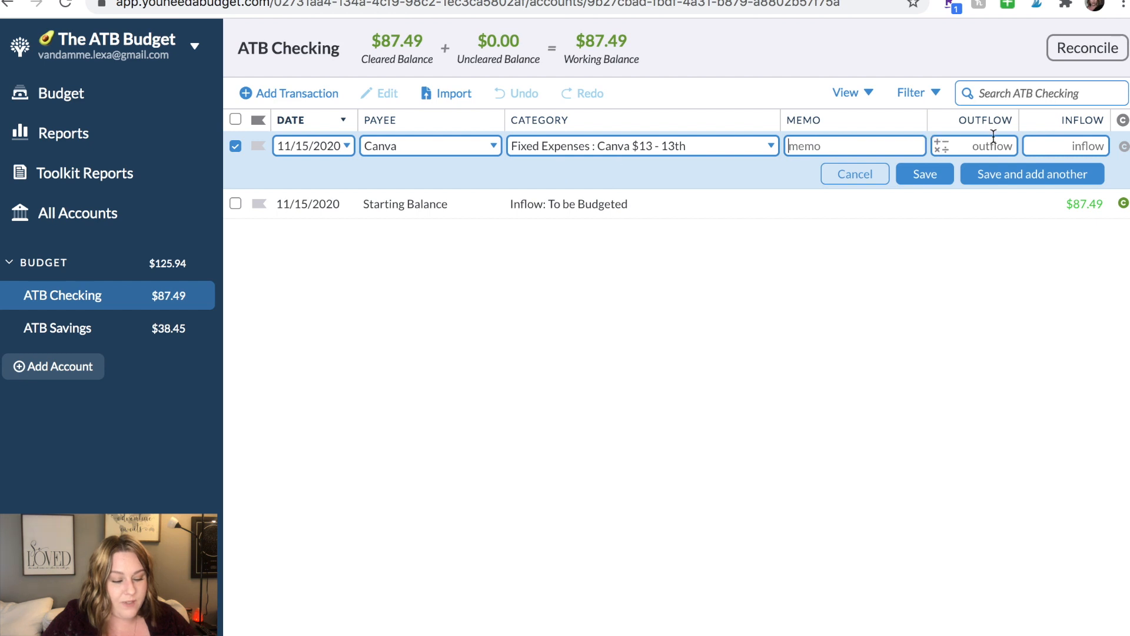
# Step: Date the Canva transaction 11/13/2020, set it to repeat monthly, and save it
pyautogui.click(349, 148)
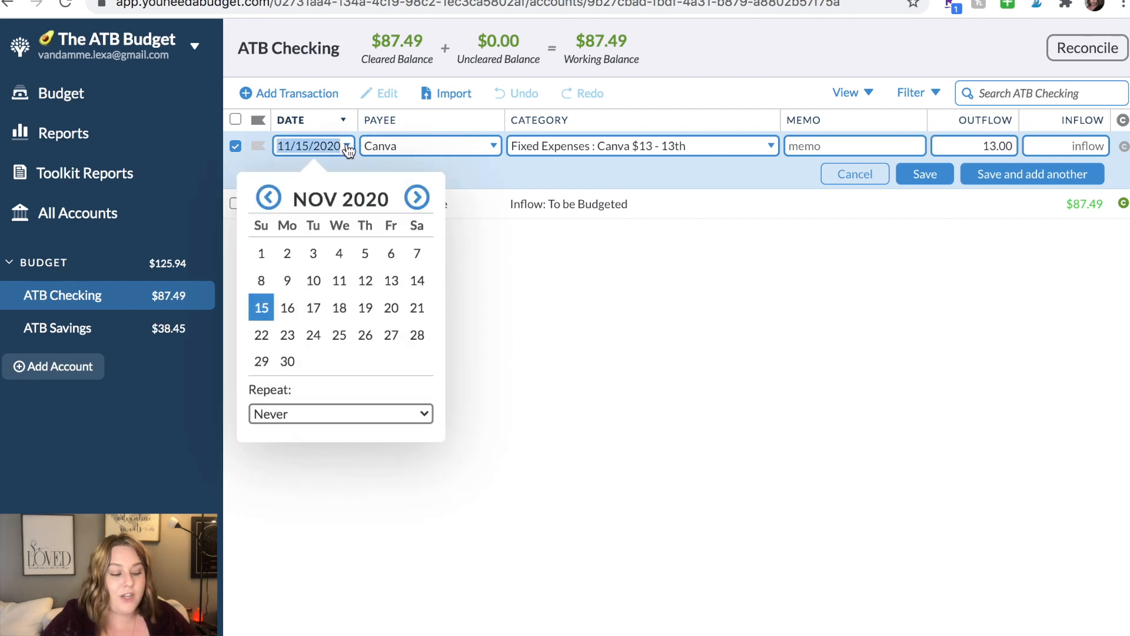
pyautogui.click(392, 281)
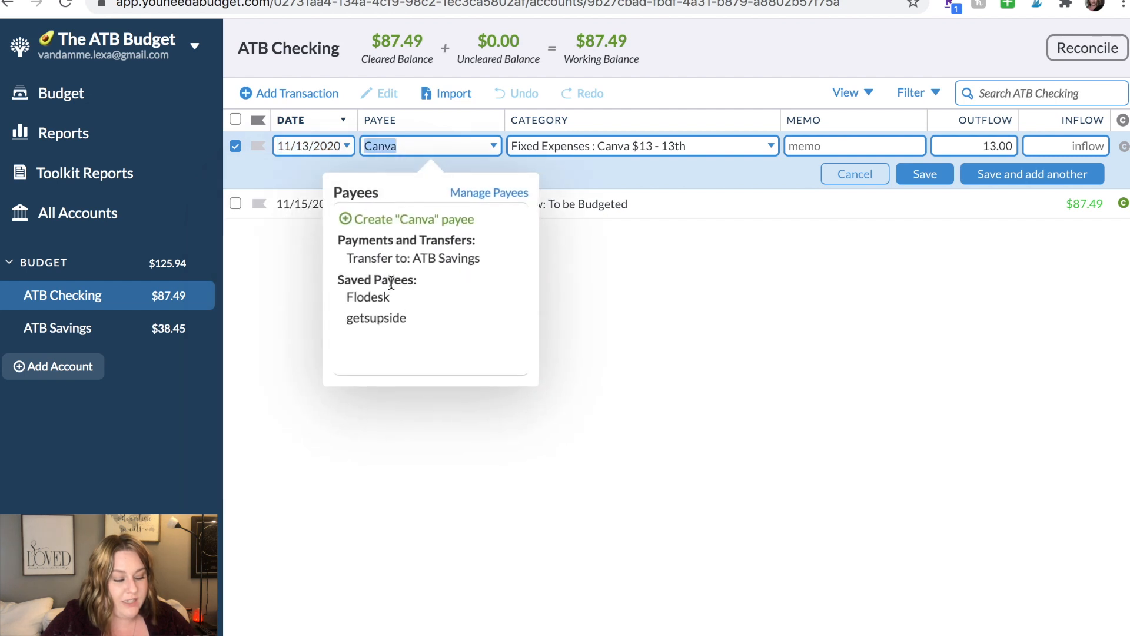
pyautogui.click(345, 150)
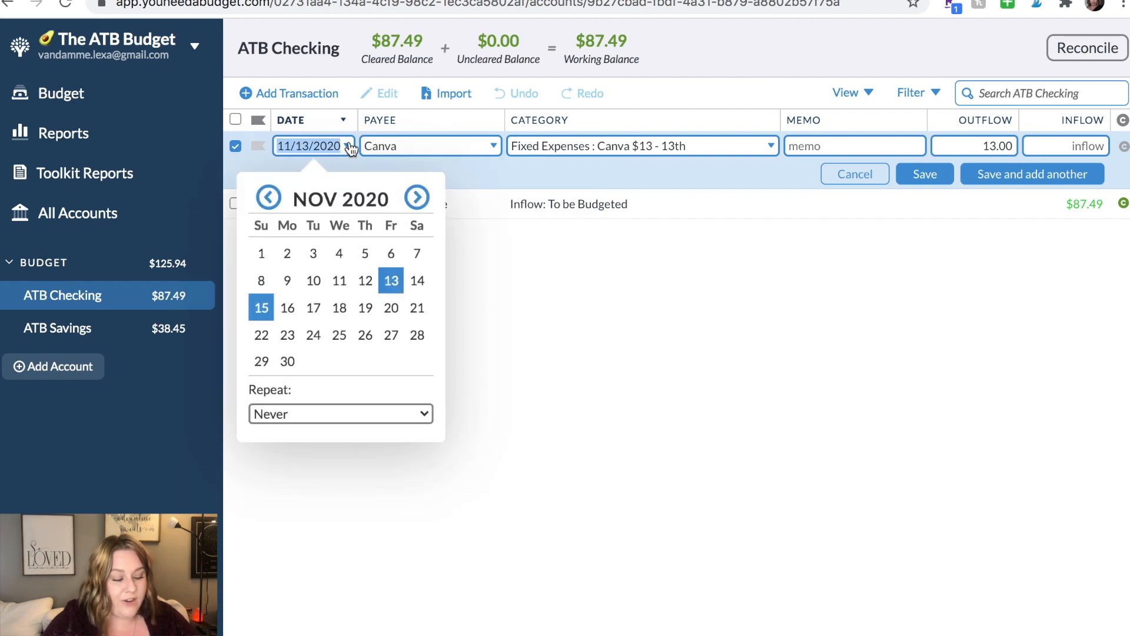
pyautogui.click(278, 409)
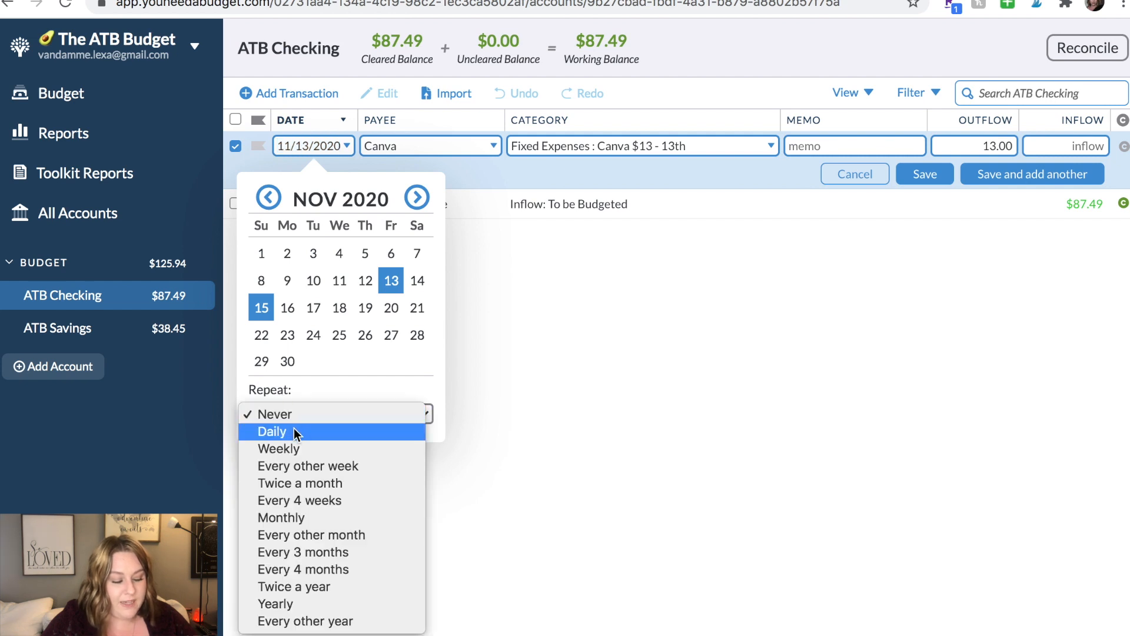
pyautogui.click(291, 518)
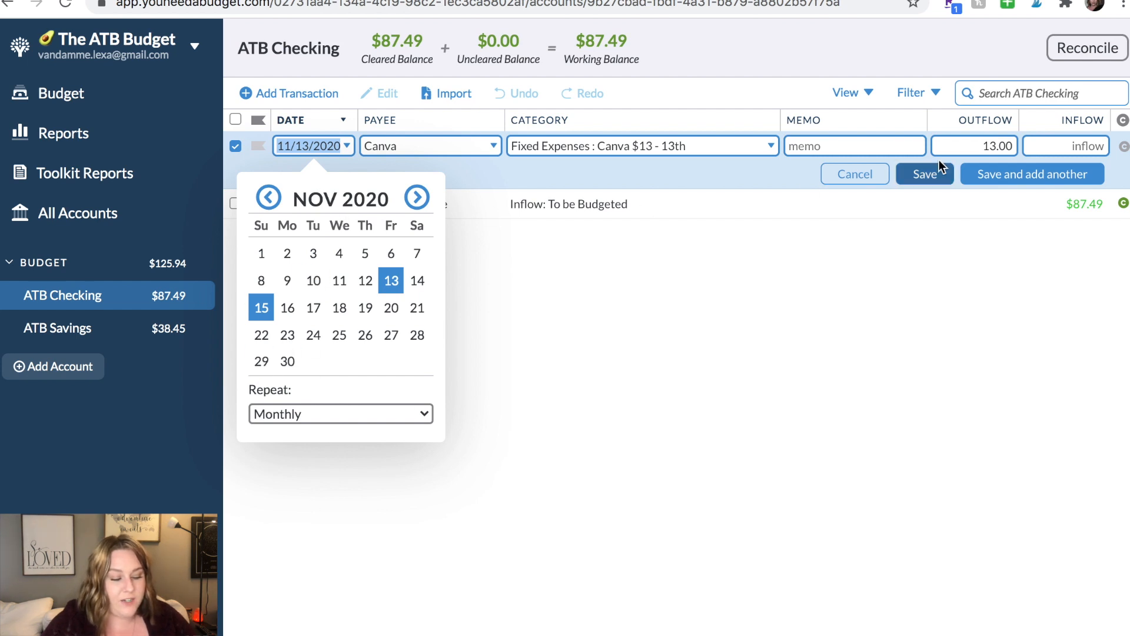
pyautogui.click(925, 174)
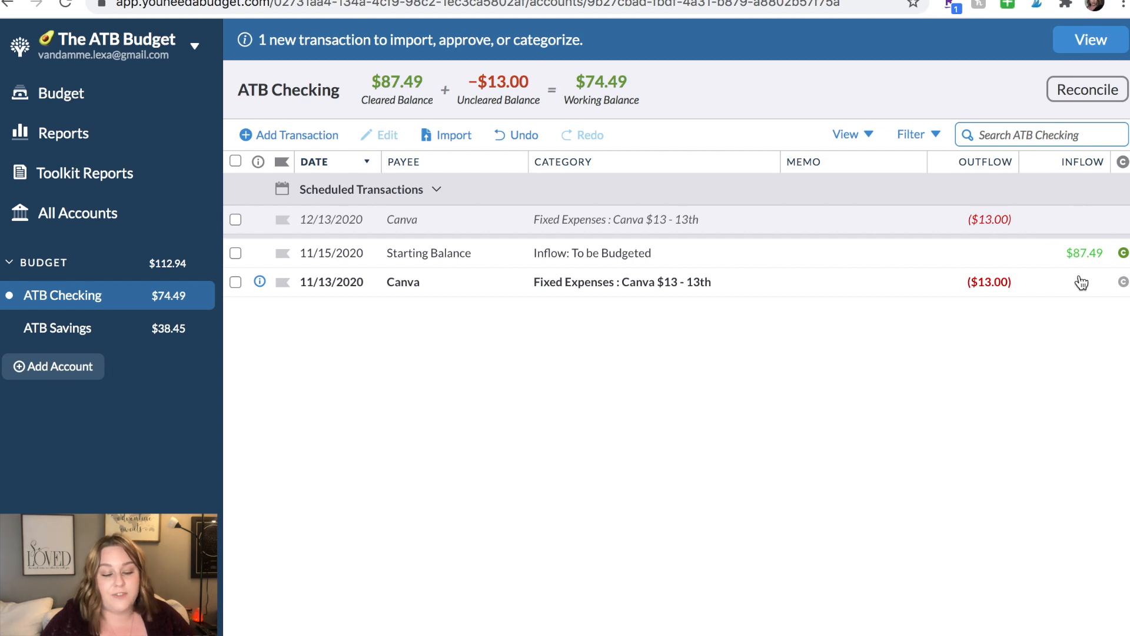
# Step: Approve the 11/13/2020 Canva transaction and mark it as cleared
pyautogui.click(259, 281)
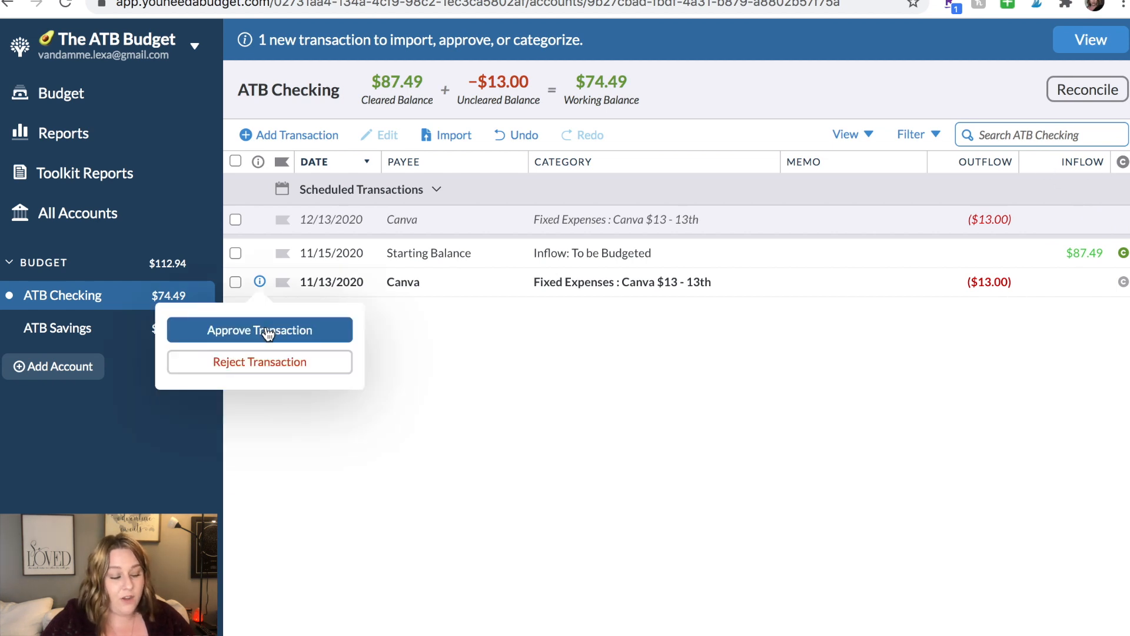
pyautogui.click(265, 331)
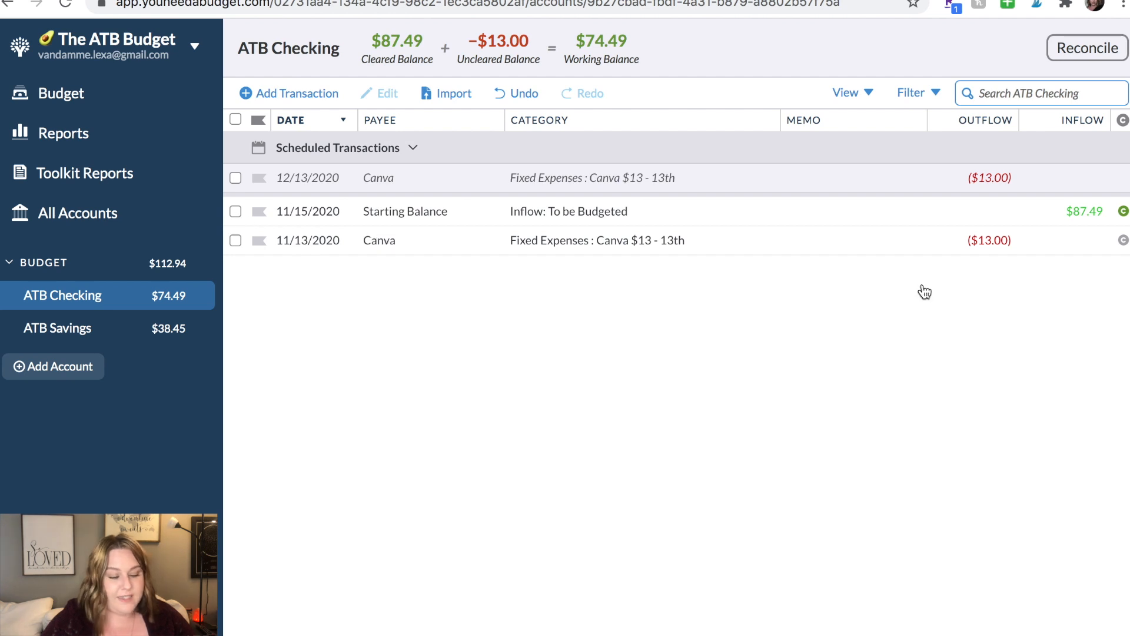
pyautogui.click(1123, 241)
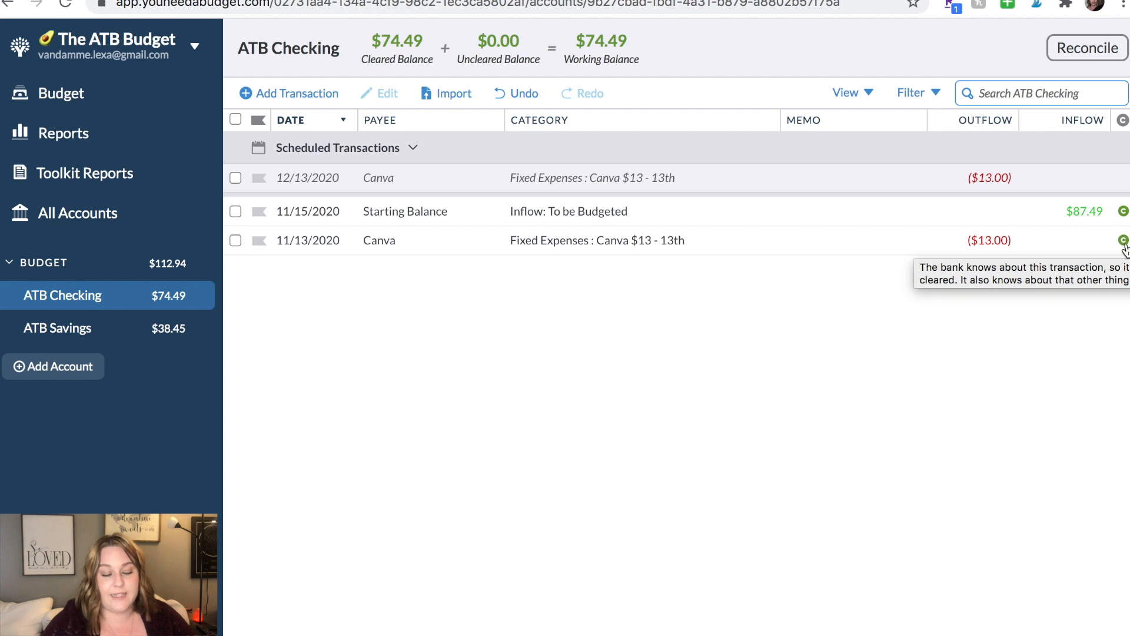
# Step: Return to the budget to review the transactions behind the Canva category's activity, and check the Flodesk sinking fund's goal needs
pyautogui.click(93, 92)
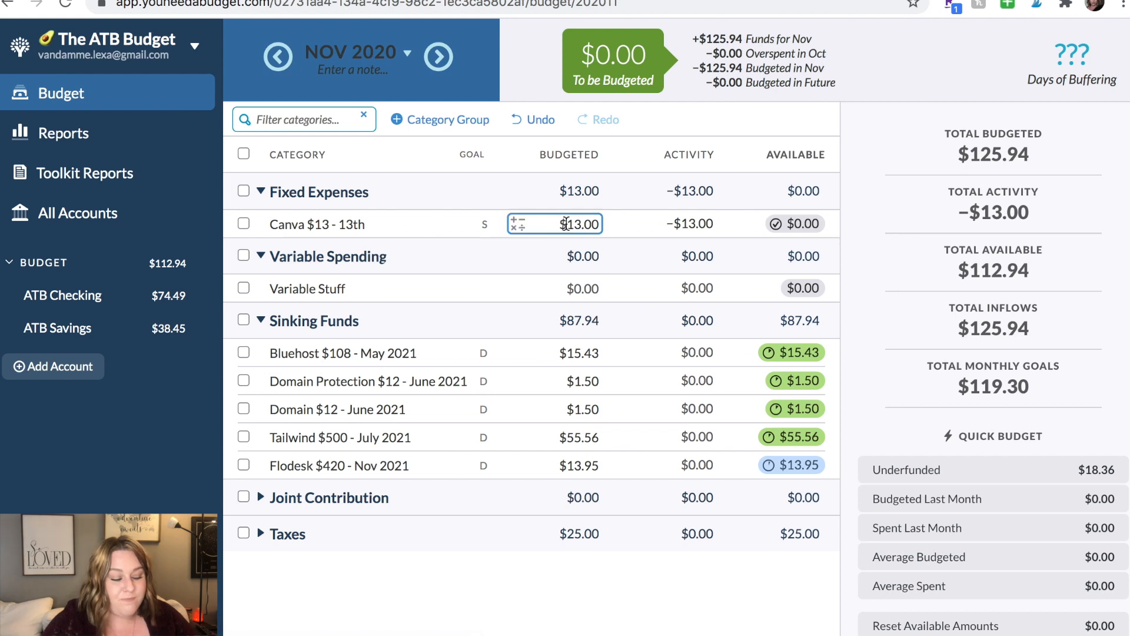
pyautogui.click(694, 225)
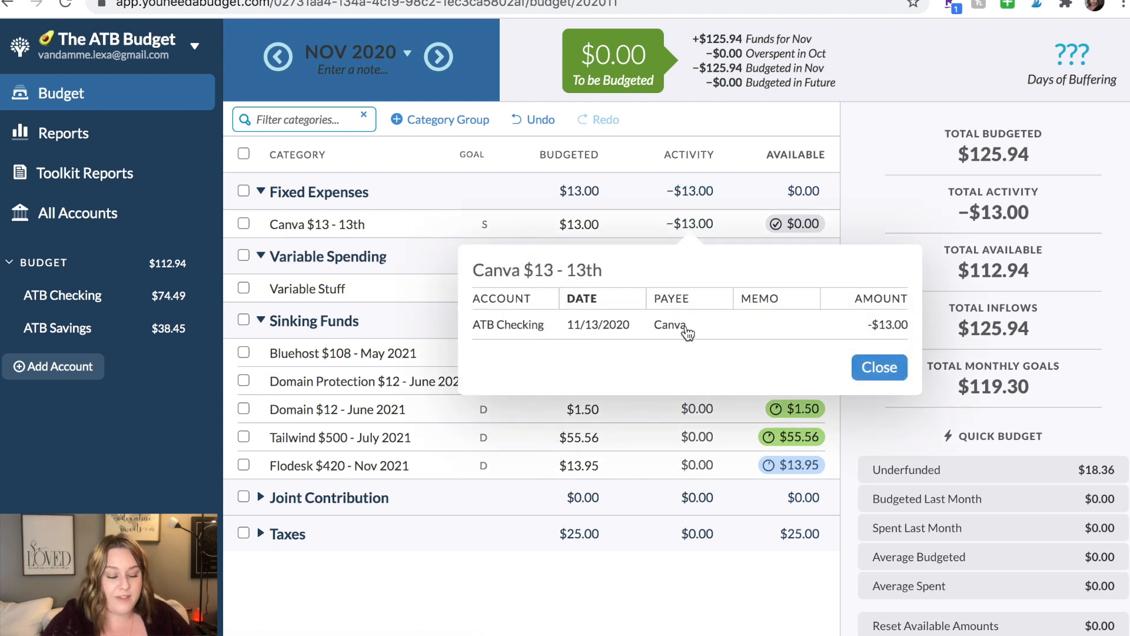
pyautogui.click(880, 368)
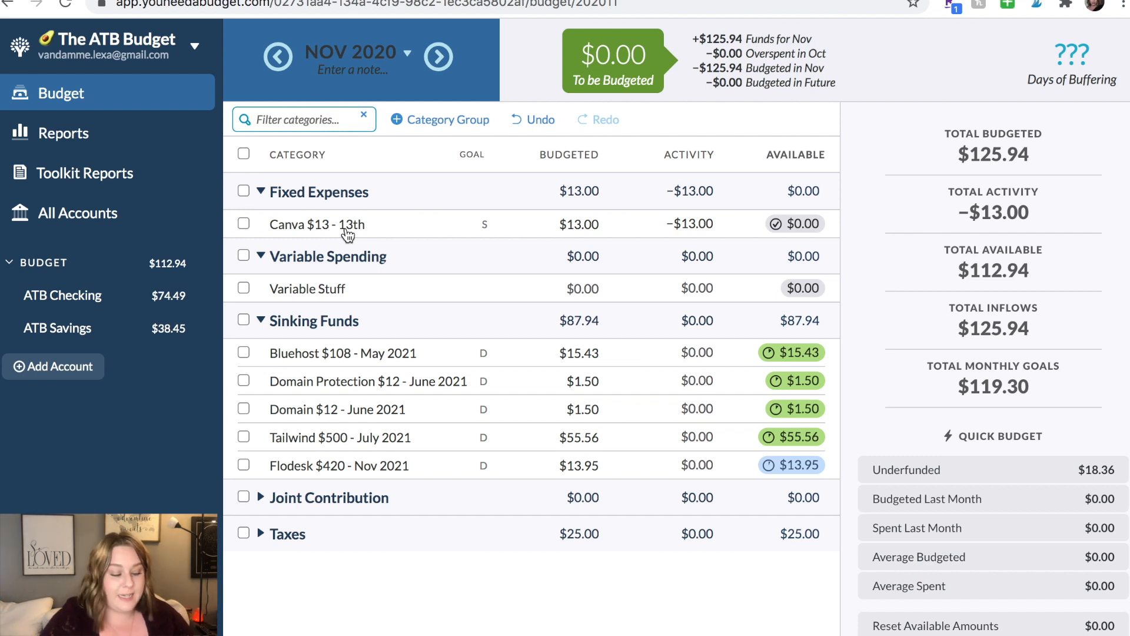
pyautogui.click(456, 466)
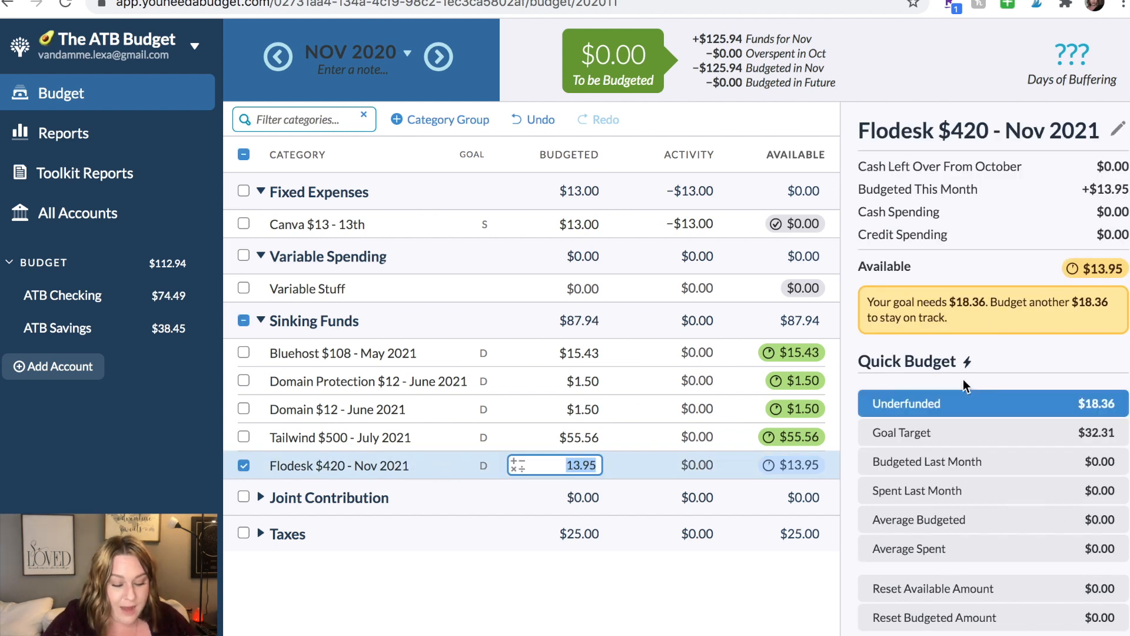